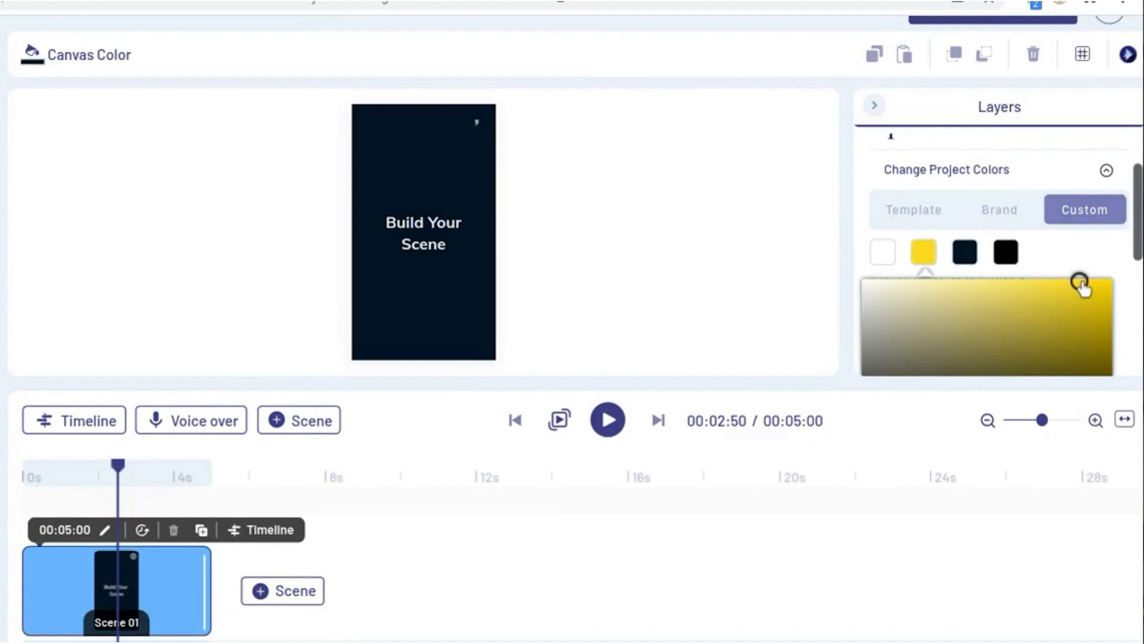
- Change the project's custom dark navy color to blue so the canvas background is recolored
click(969, 258)
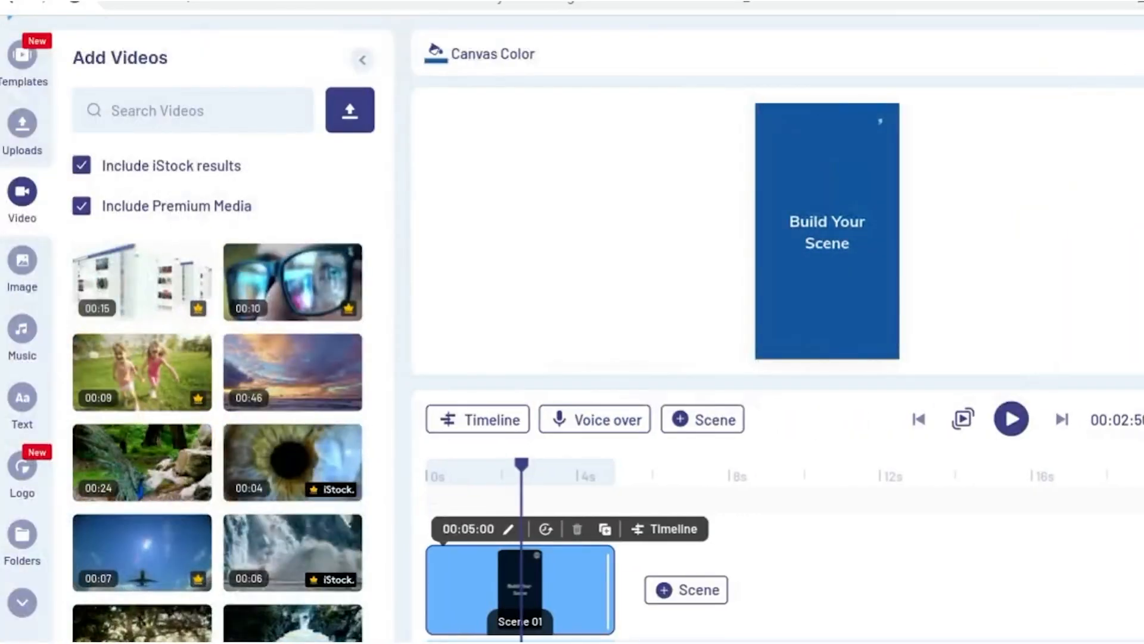
- Browse the Pop genre of the music library and preview the Multimedia Pops track
click(24, 332)
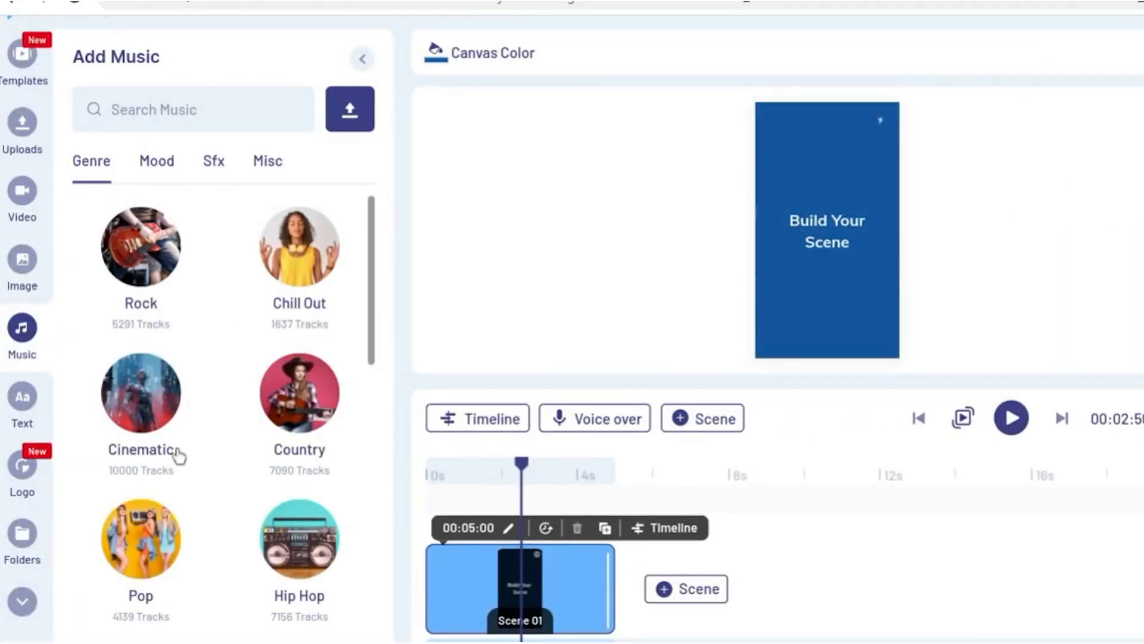
click(143, 541)
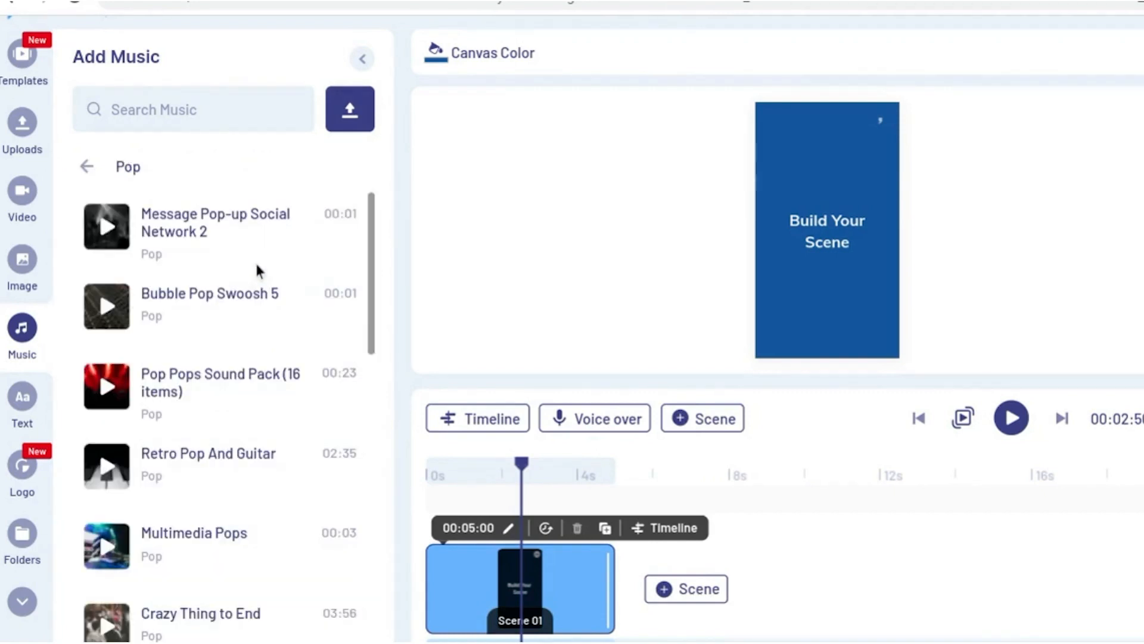
scroll(258, 270, down, 4)
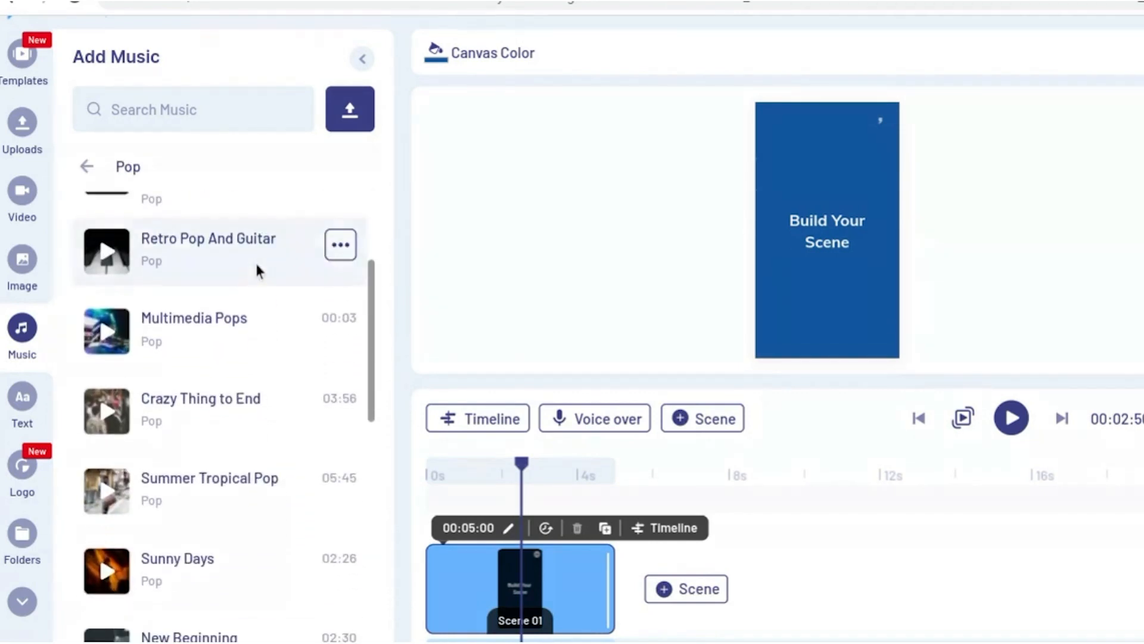
click(108, 336)
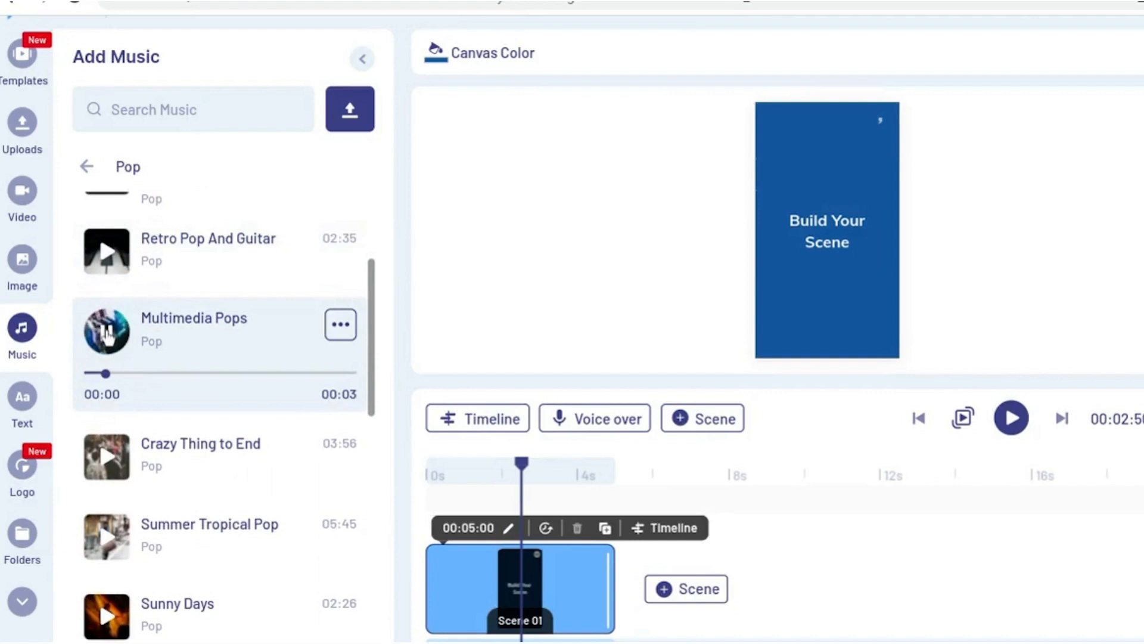
click(107, 334)
- Add the Summer Tropical Pop track to the project as its background music
scroll(239, 387, down, 2)
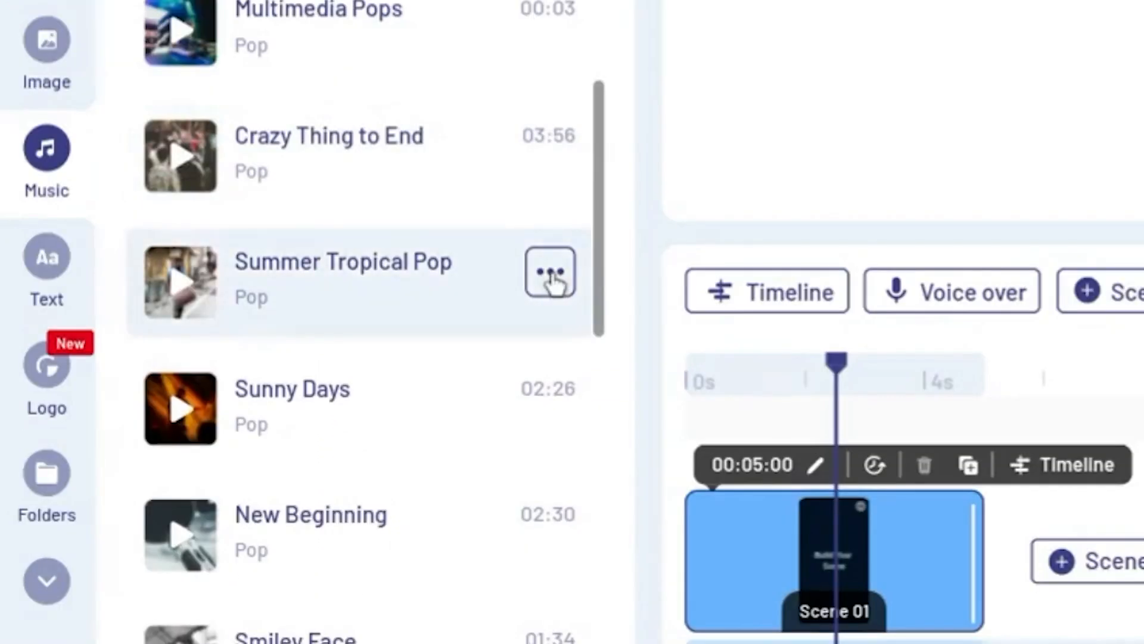
click(342, 410)
click(616, 329)
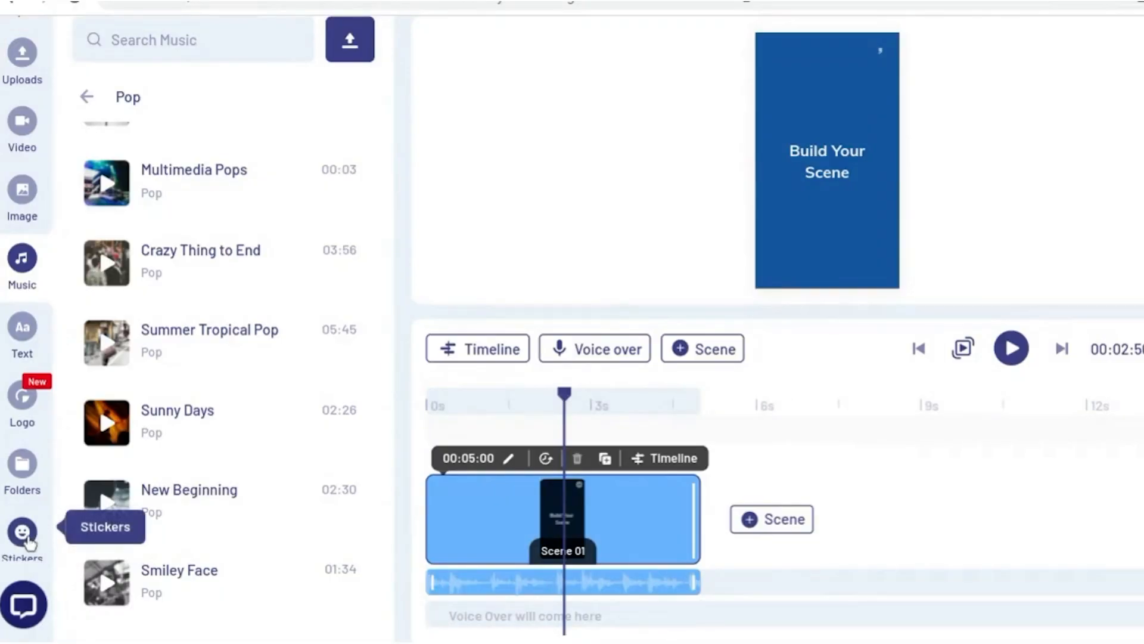
- Add a rectangle shape and fit it across the full width at the upper edge of the canvas
scroll(23, 536, down, 5)
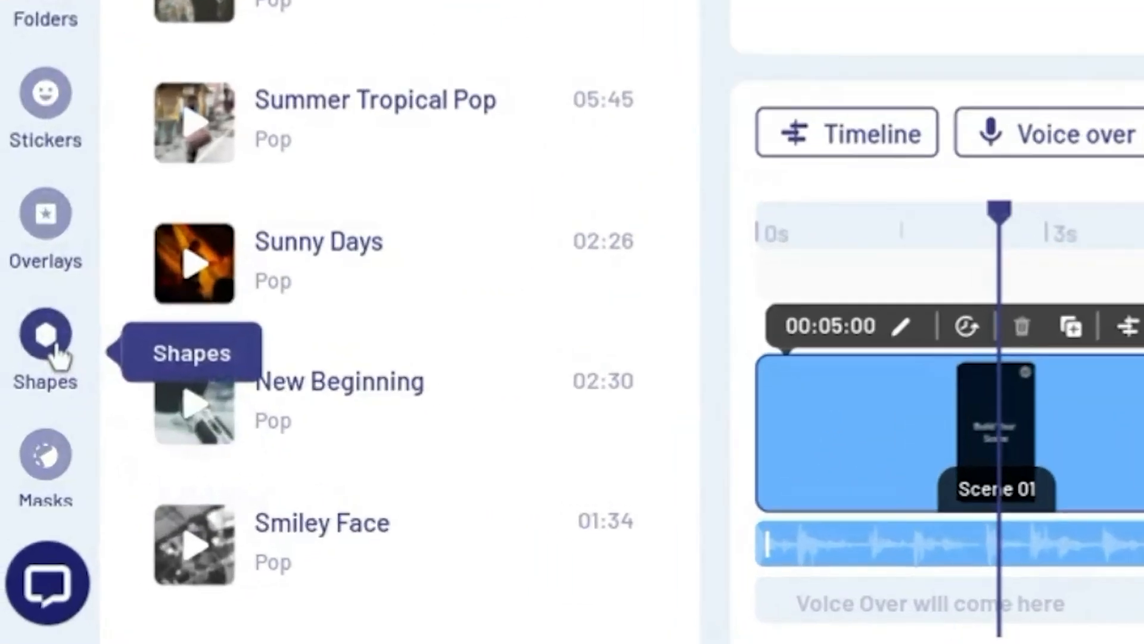
click(53, 347)
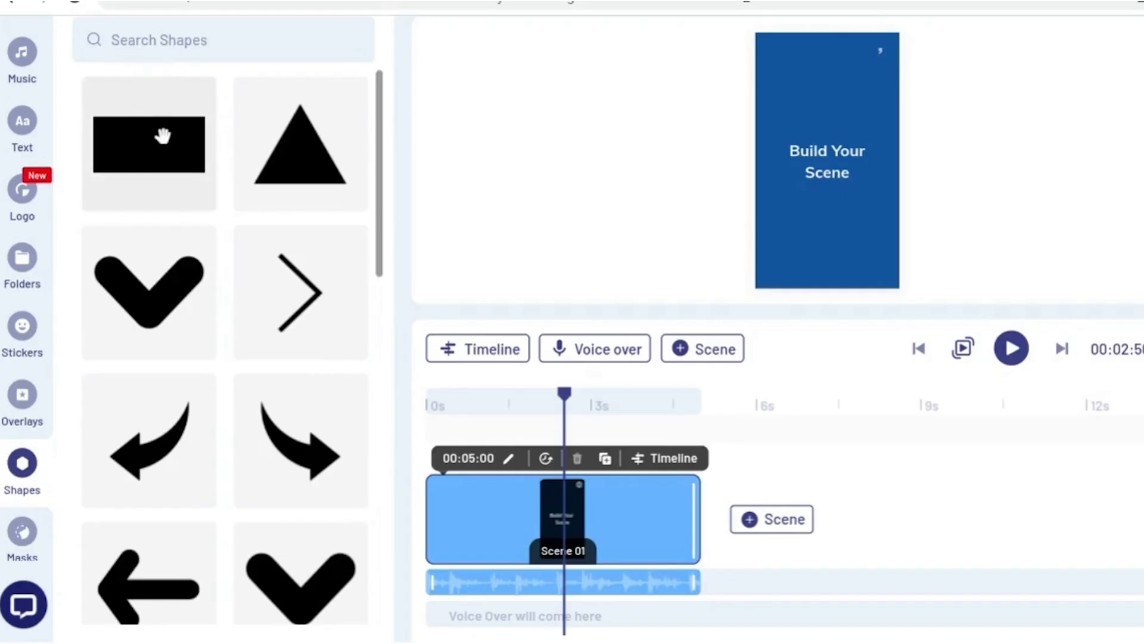
click(162, 136)
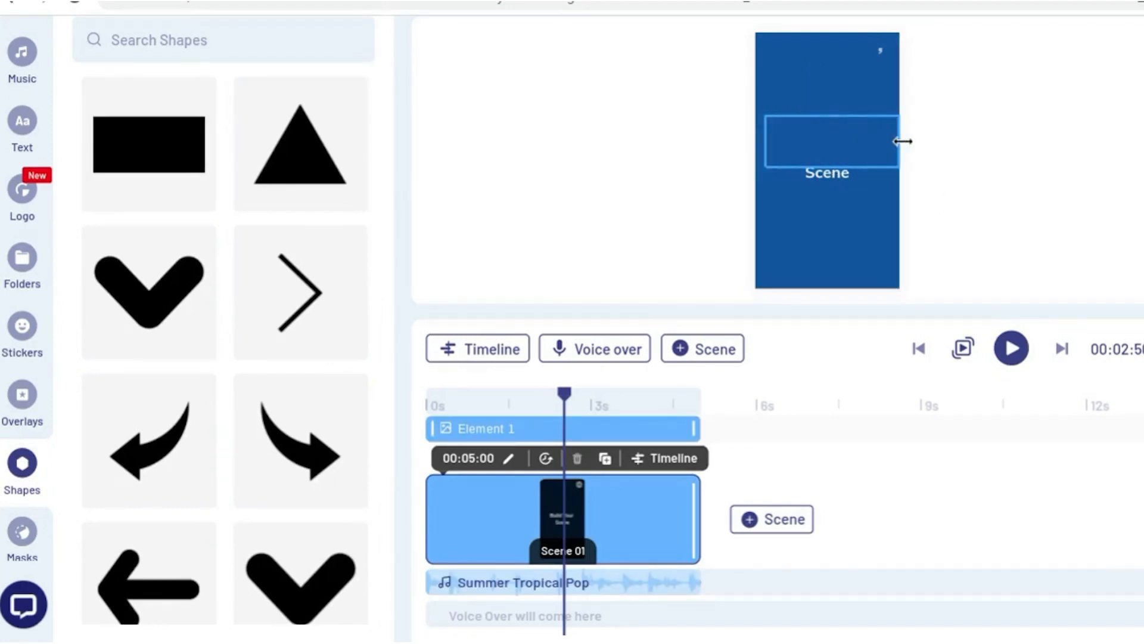
drag(903, 141, 903, 141)
- Fill the rectangle at the upper edge of the canvas with the bright yellow preset color
scroll(588, 133, up, 2)
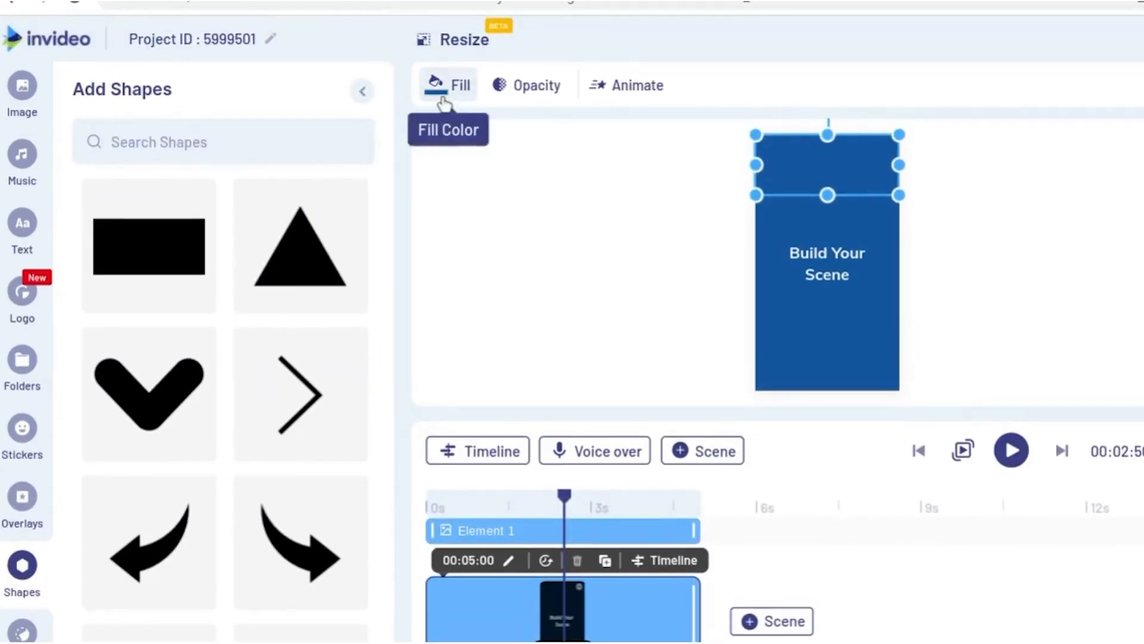
click(444, 96)
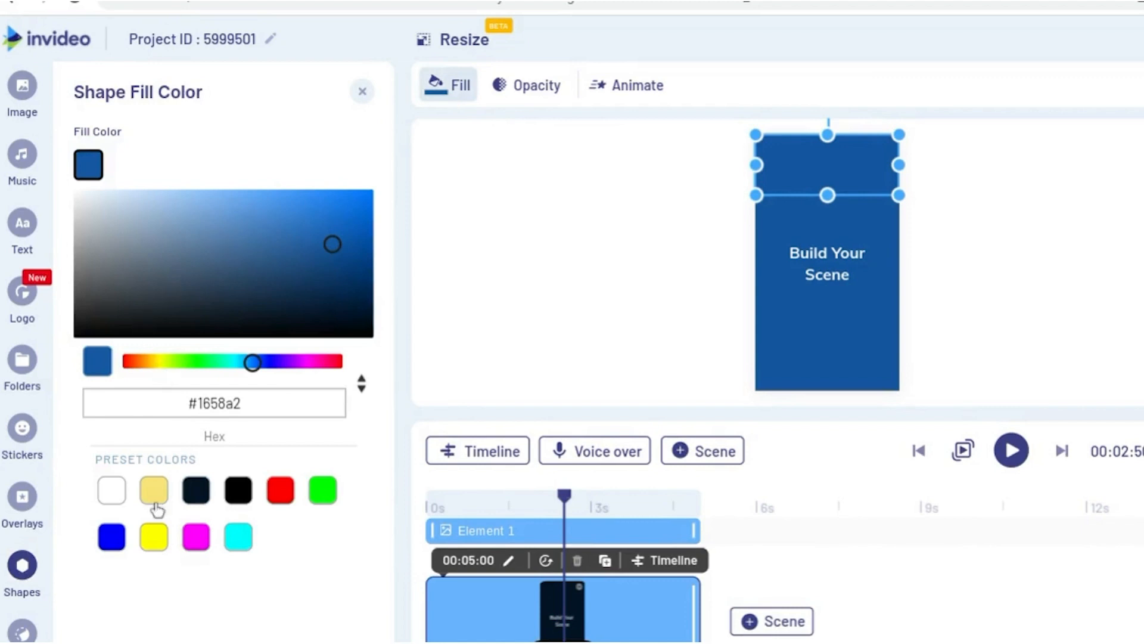
click(154, 537)
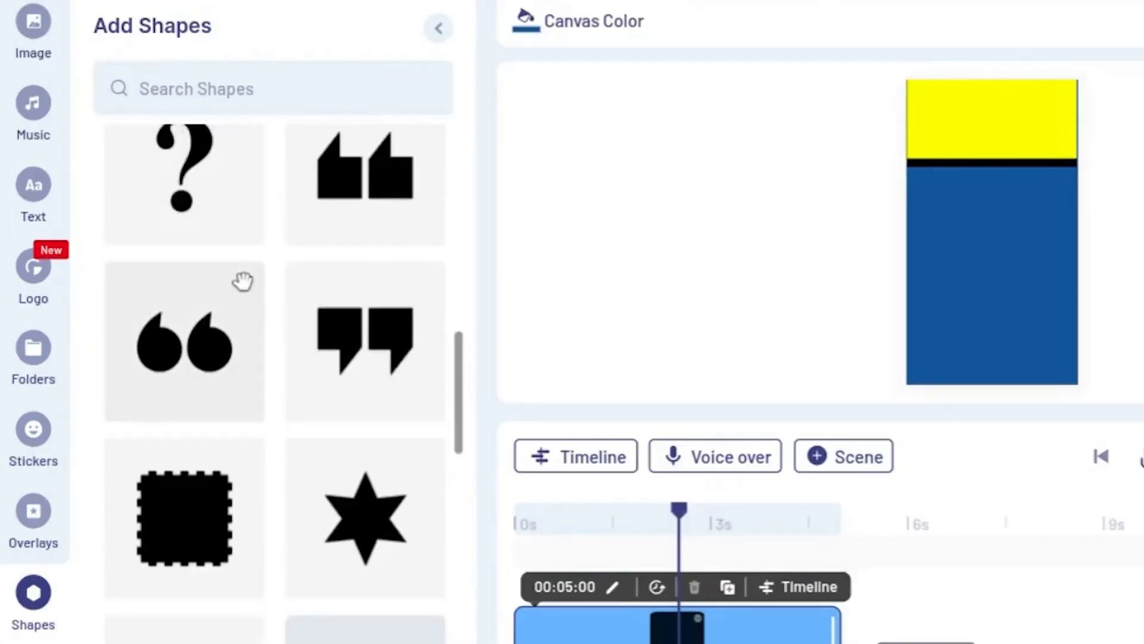
- Add a dot-grid shape, place it in the lower-right area of the canvas and recolor it white
scroll(243, 281, down, 10)
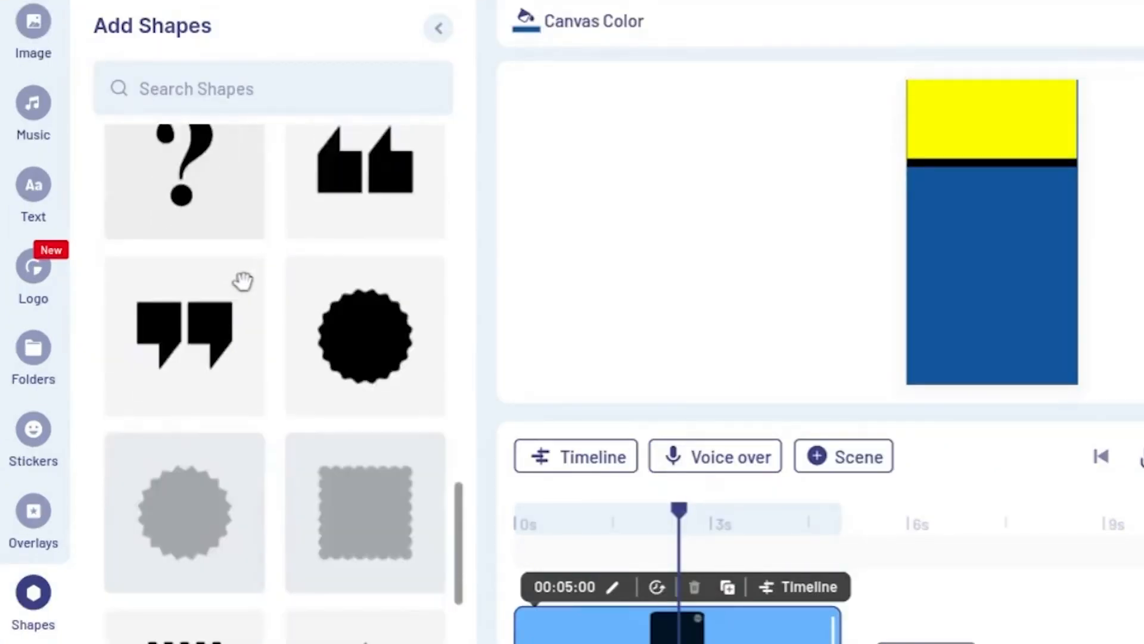
scroll(243, 281, down, 10)
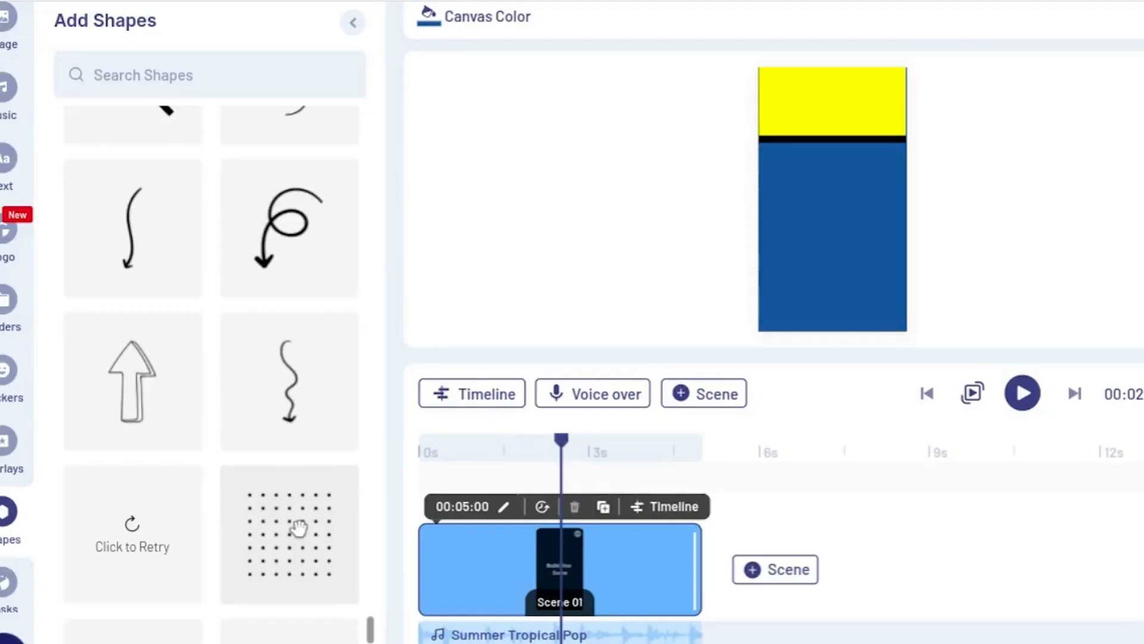
click(292, 525)
drag(814, 216, 767, 279)
drag(838, 219, 888, 273)
click(441, 17)
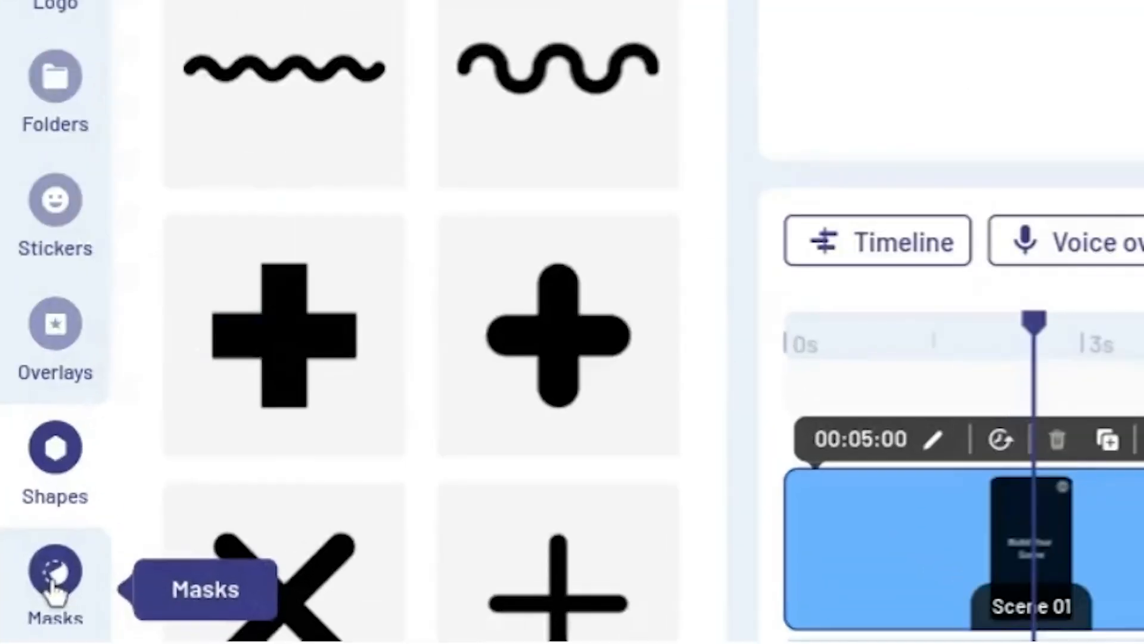
- Add the upright rectangular mask with a rounded lower end to the middle of the canvas
click(37, 611)
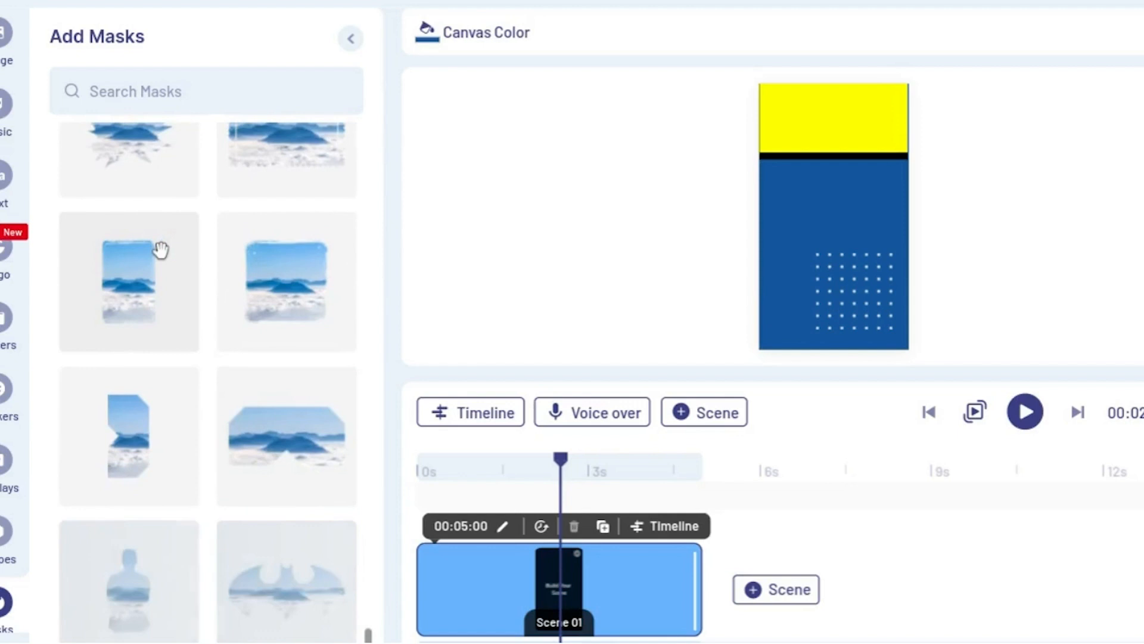
scroll(159, 251, down, 5)
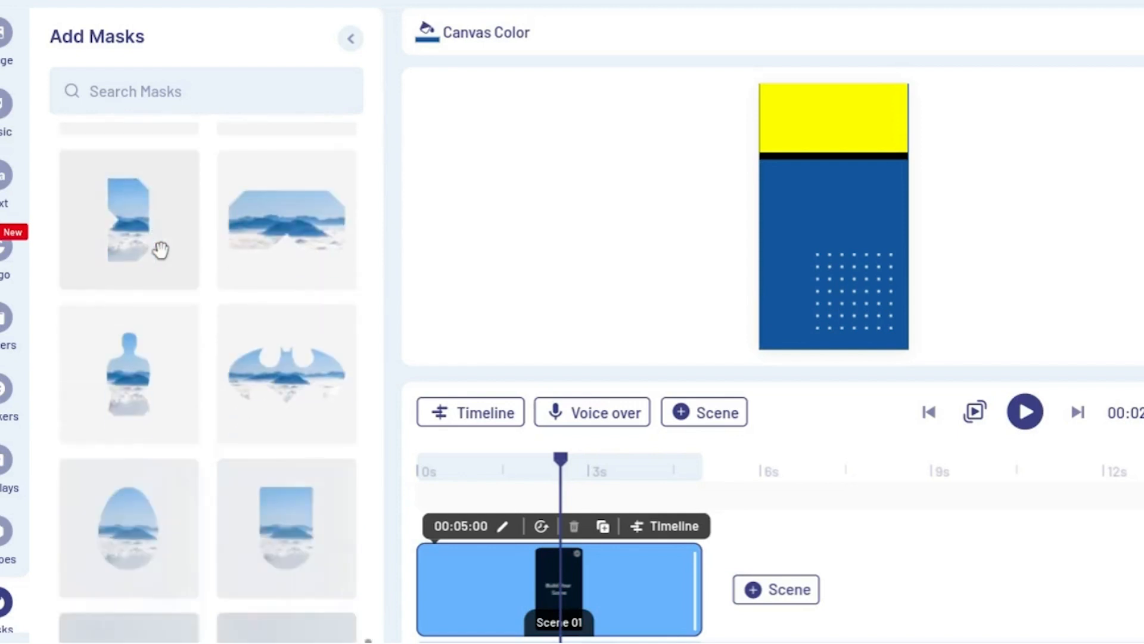
scroll(158, 250, down, 5)
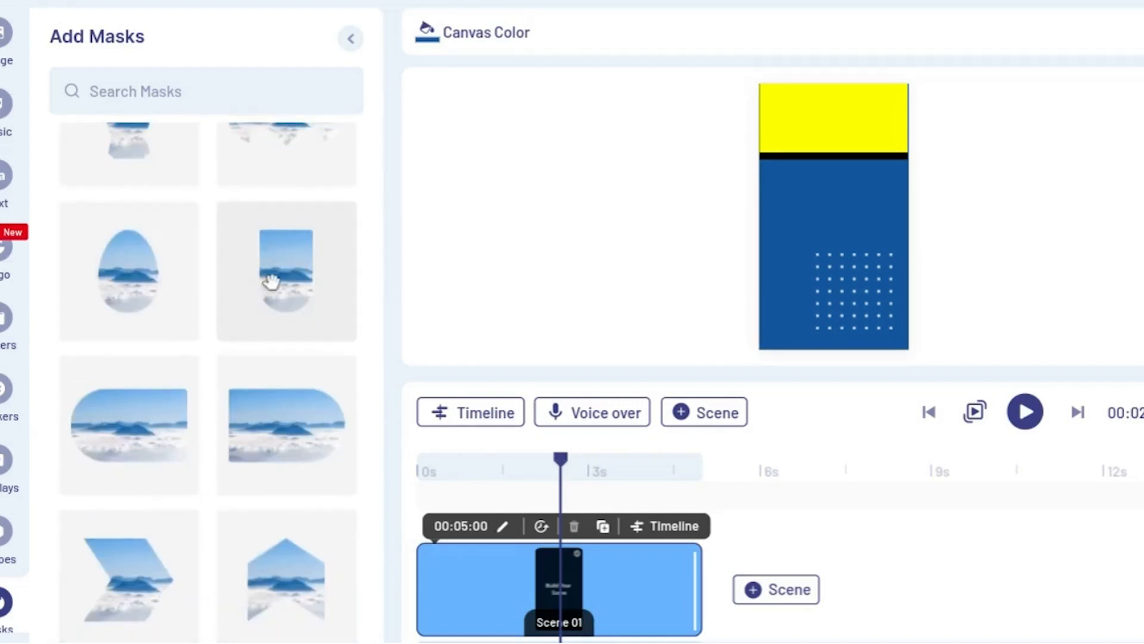
click(279, 283)
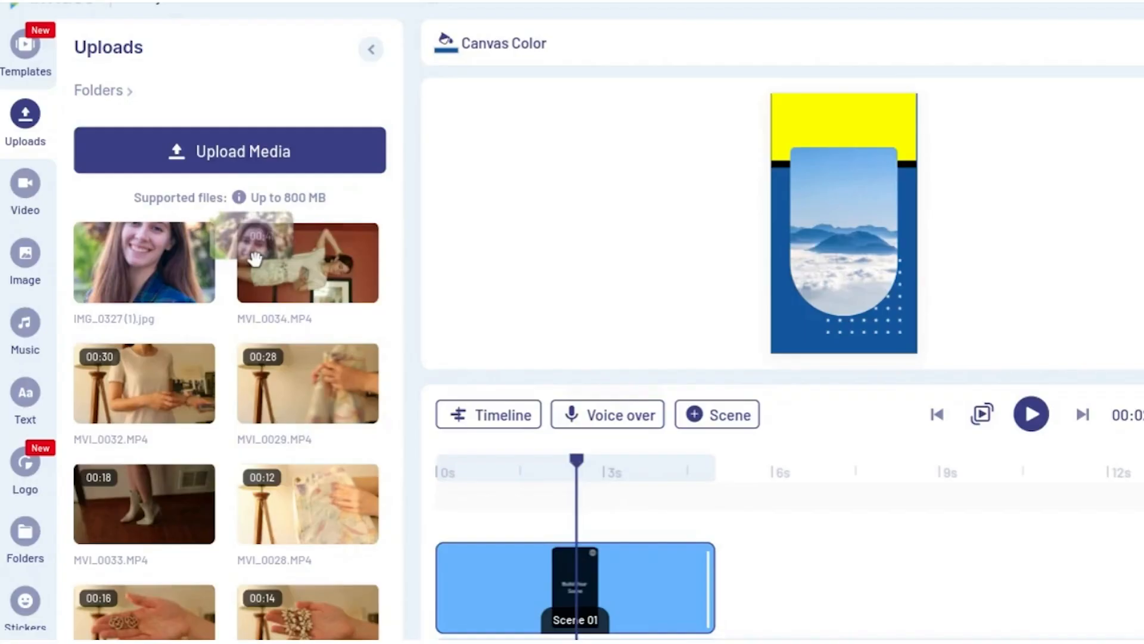
- Fill the mask with the uploaded photo IMG_0327(1).jpg and shift the picture slightly left inside the mask
drag(255, 259, 861, 237)
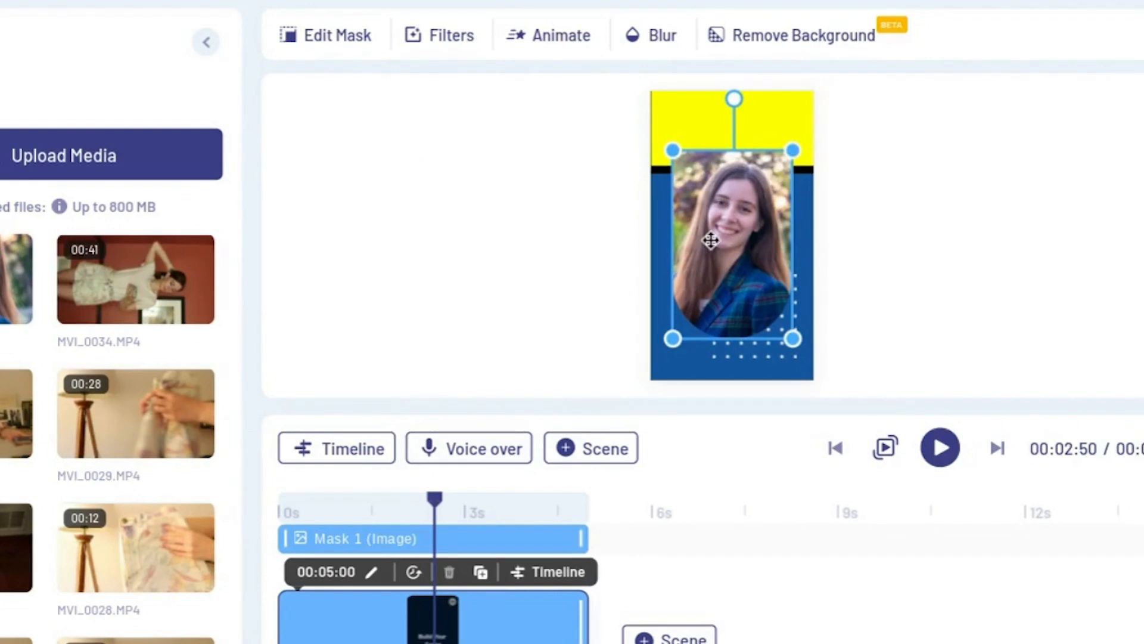
click(337, 37)
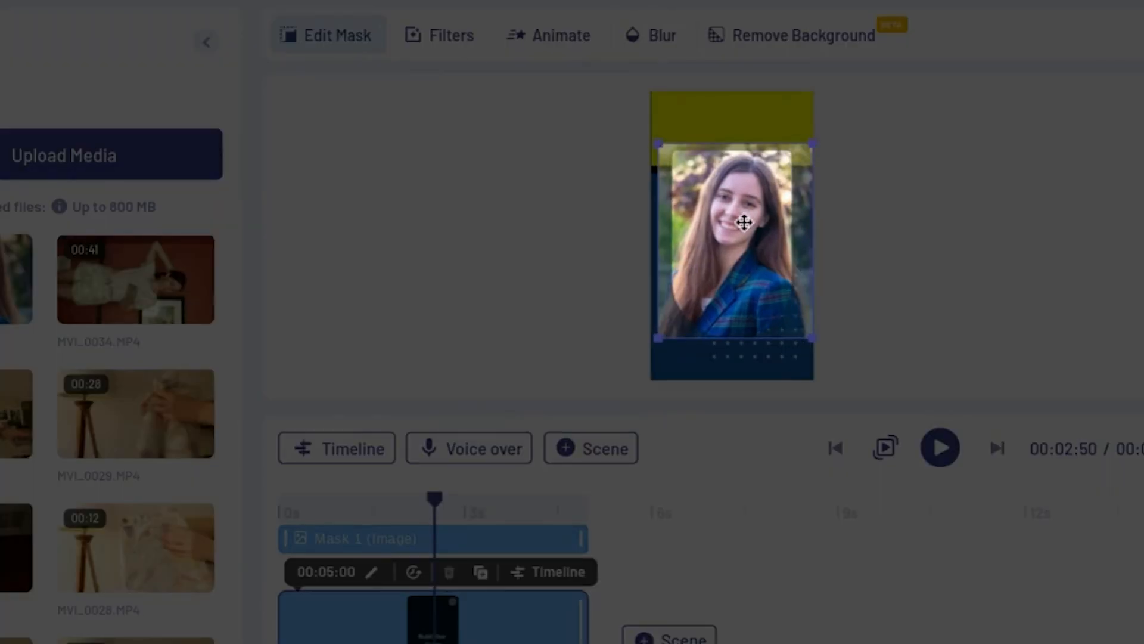
drag(744, 222, 727, 222)
click(895, 210)
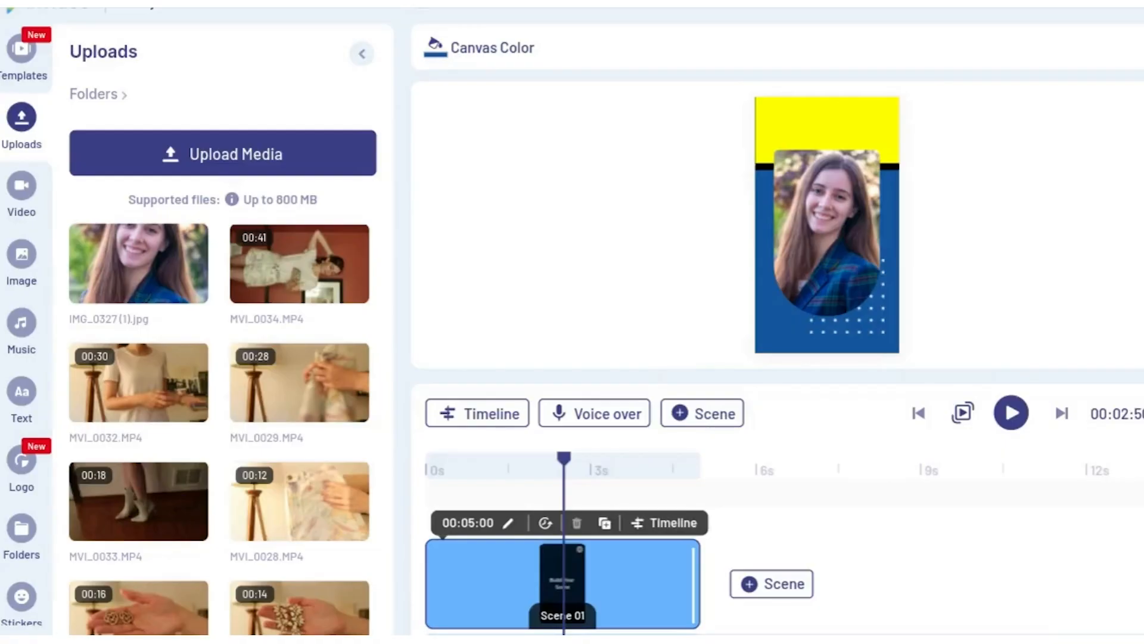
- Add a heading over the yellow rectangle and set its font to Abhayalibre Extrabold
click(23, 392)
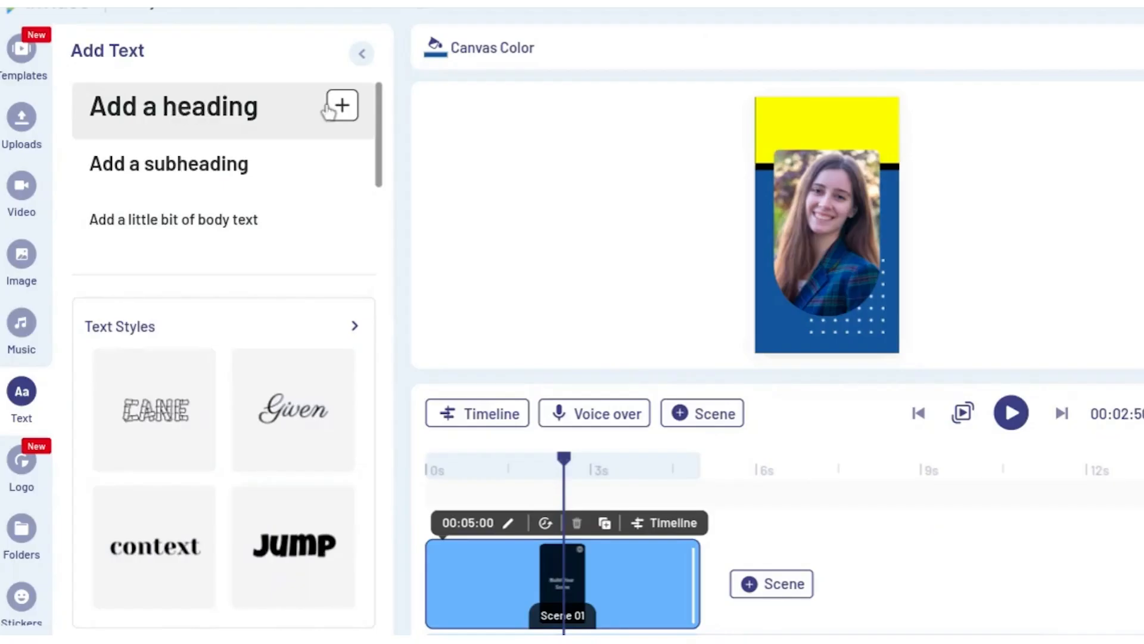
click(354, 108)
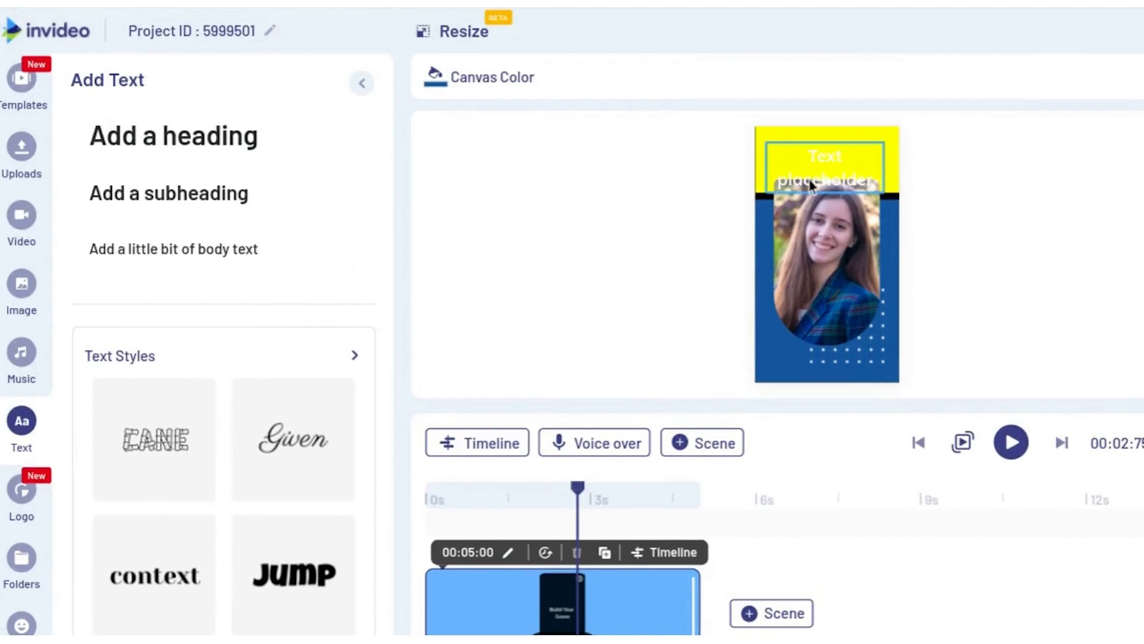
click(811, 184)
click(446, 72)
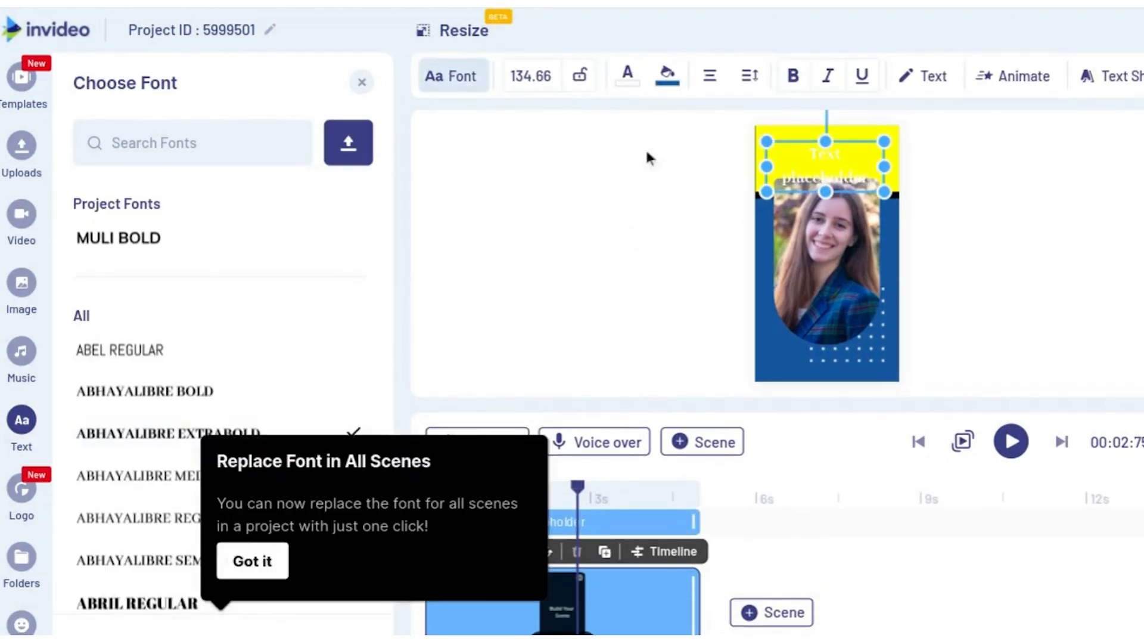
- Set the heading's text color to black and replace its placeholder with "I'm" followed by the person's first name
click(628, 75)
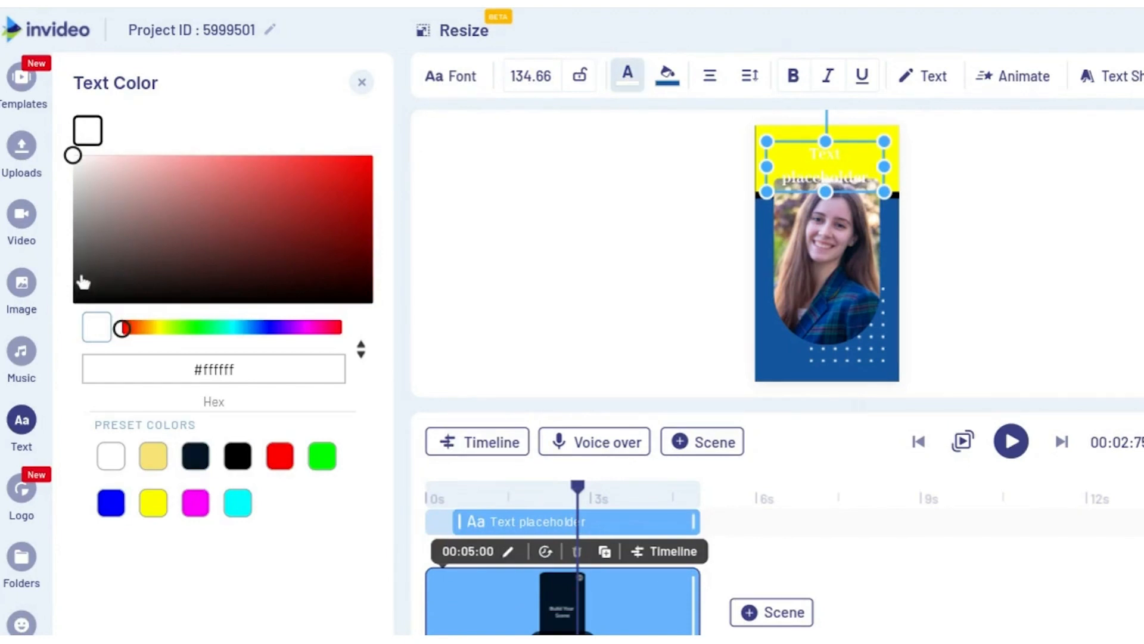
drag(67, 295, 22, 359)
double_click(848, 174)
text(I'm Teresa)
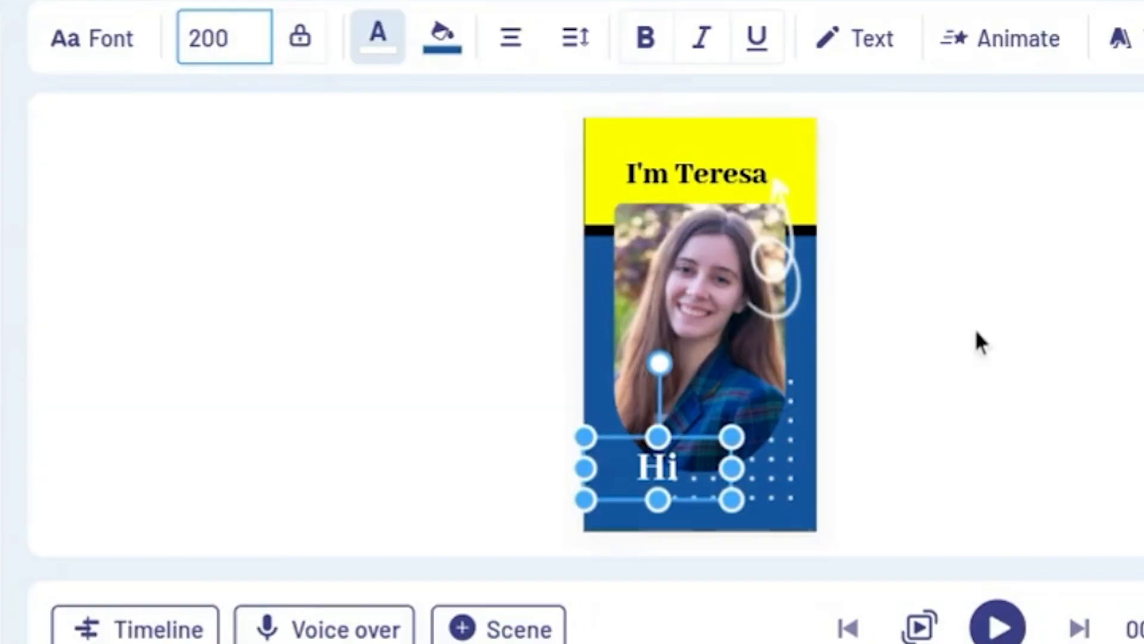
- Move the "Hi" text to the right so it sits over the dot grid at the portrait's lower edge
click(554, 504)
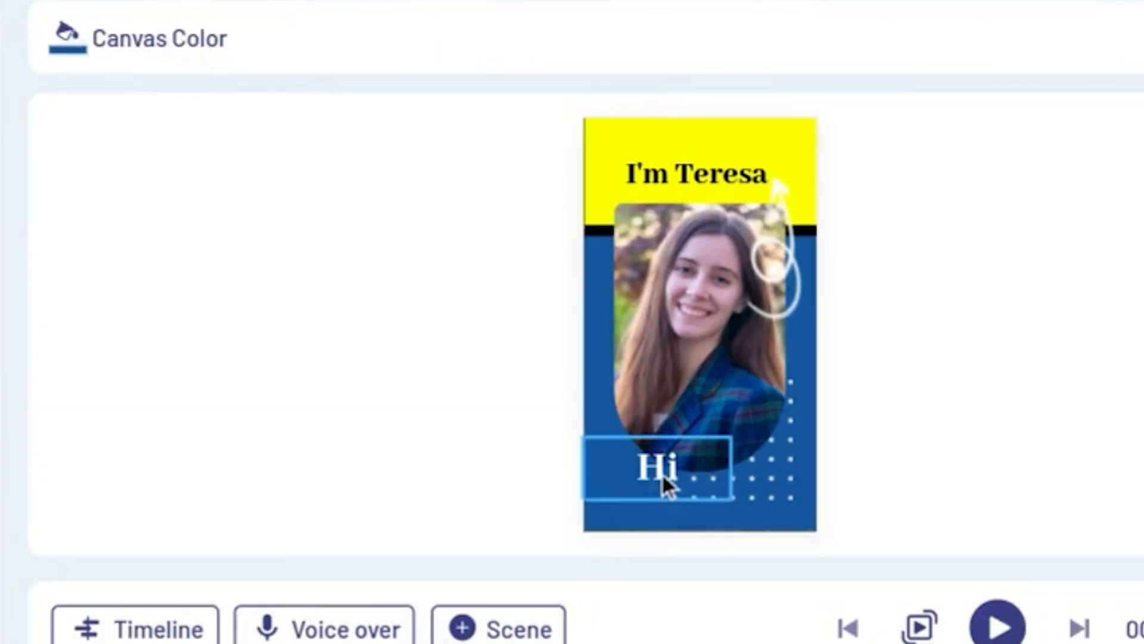
drag(662, 470, 709, 483)
click(1010, 410)
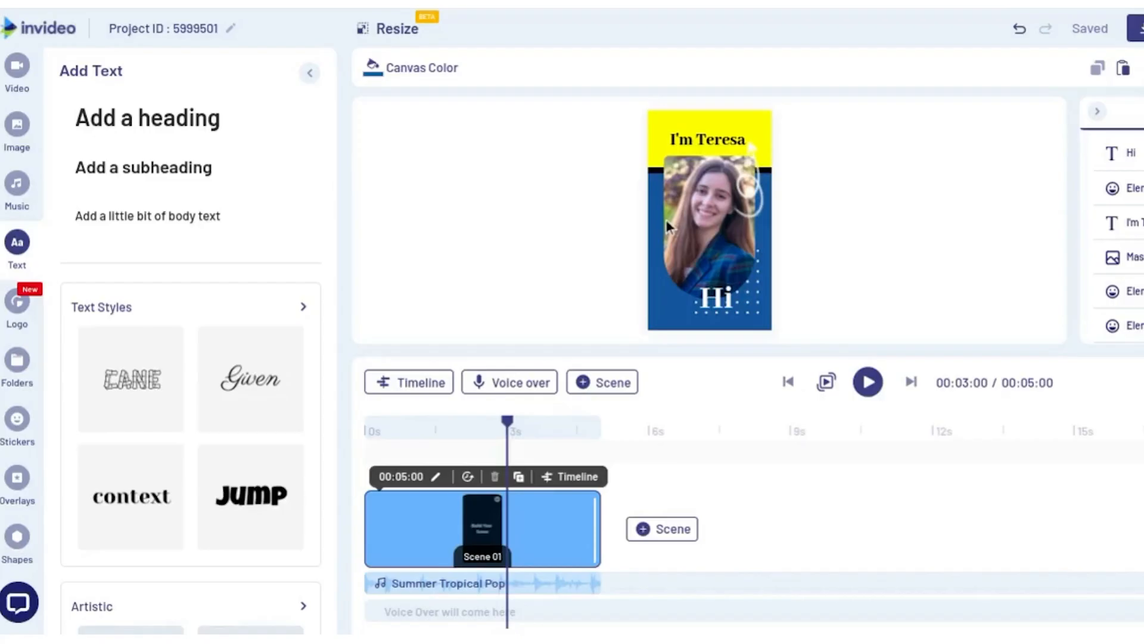
- Set the textbox entrance animation of the heading on the yellow rectangle to Bounce From Down
click(704, 142)
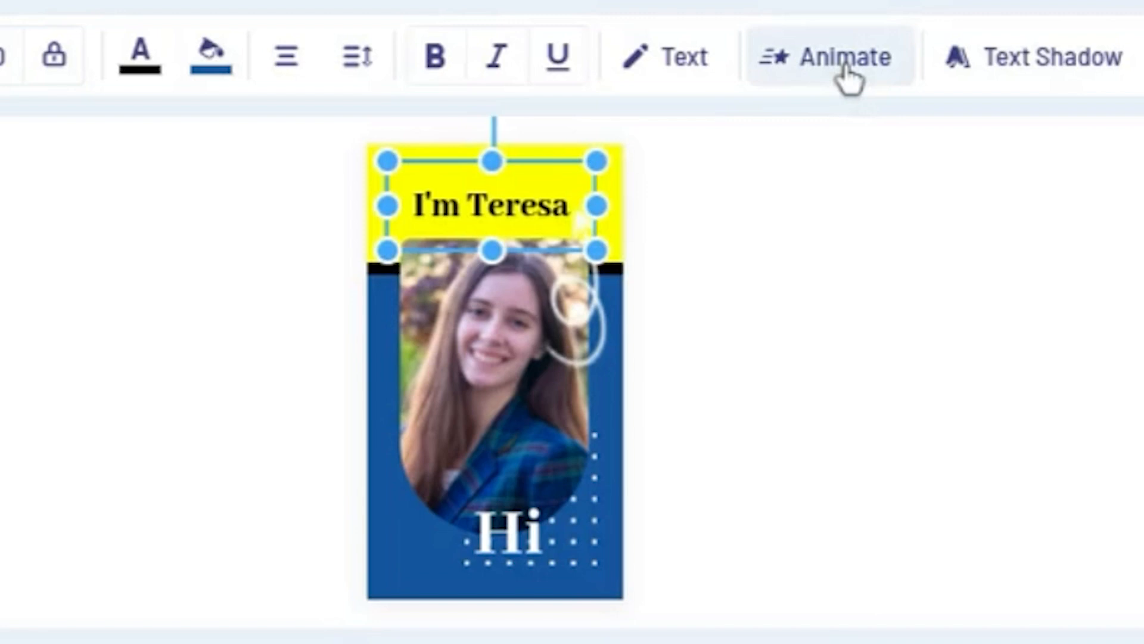
click(847, 66)
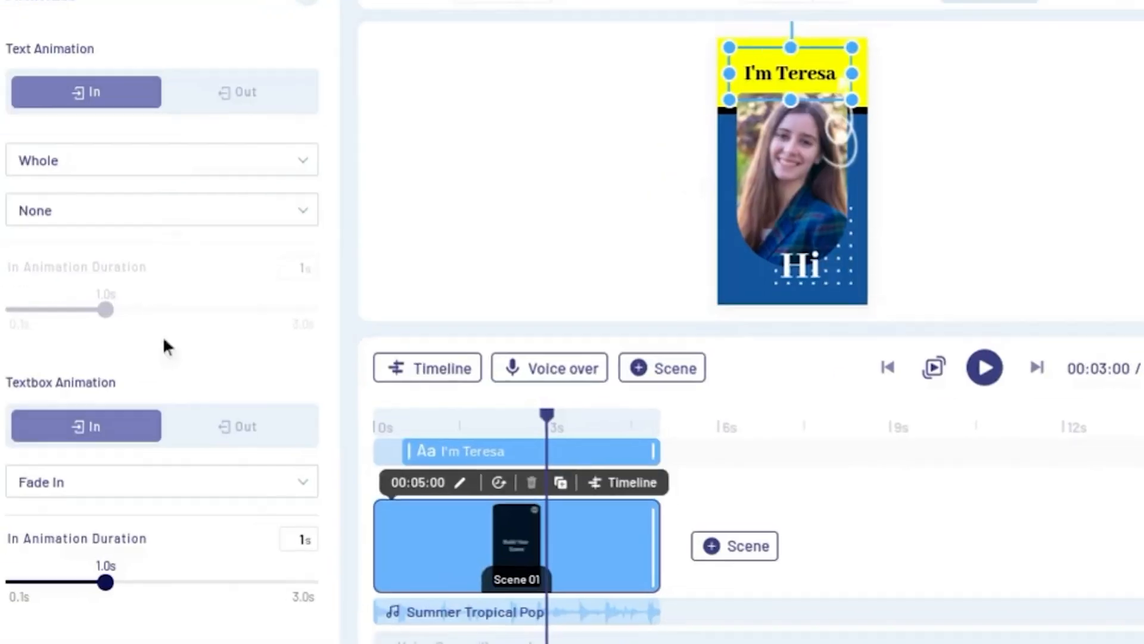
click(248, 448)
scroll(250, 536, down, 3)
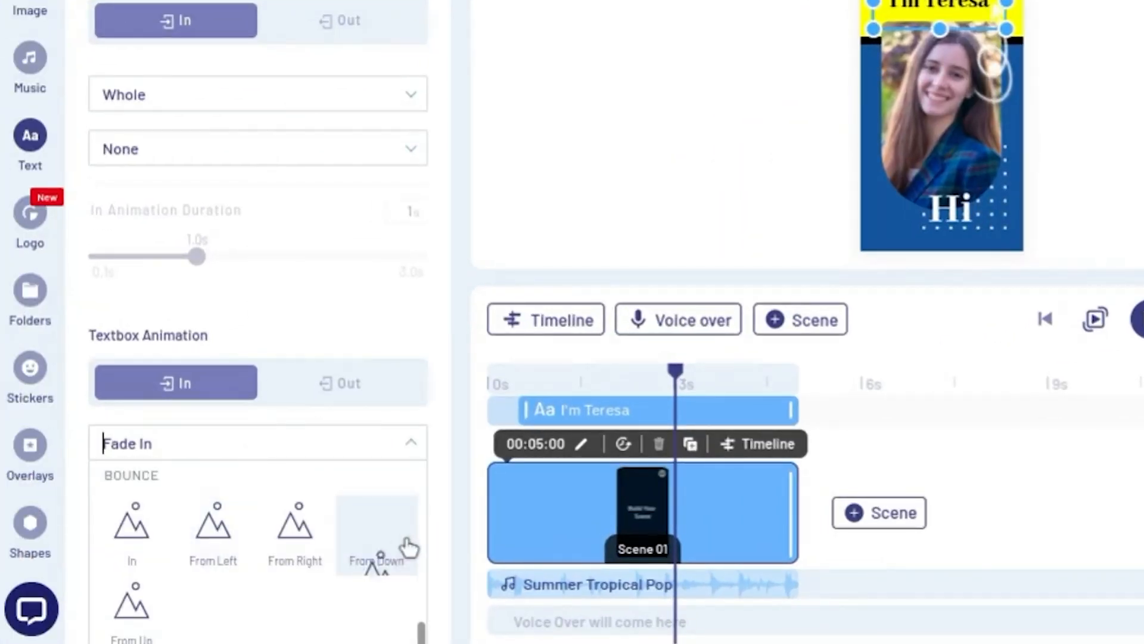
click(388, 539)
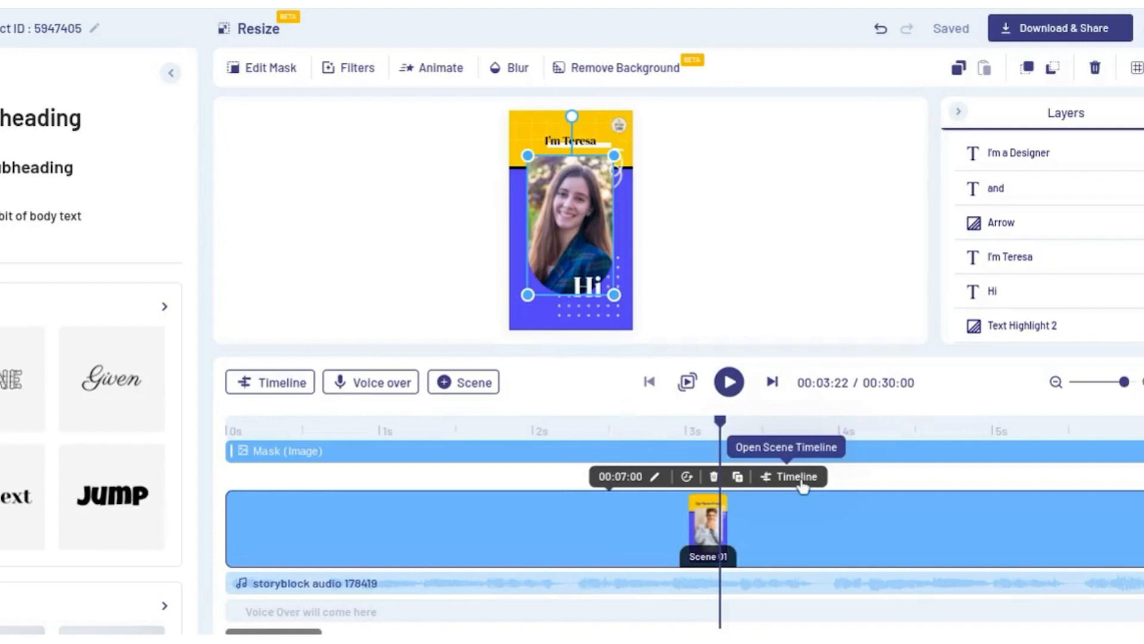
- Open Scene 01's timeline, set the masked portrait to start at about 0.55 s, and preview the scene from the beginning
click(796, 477)
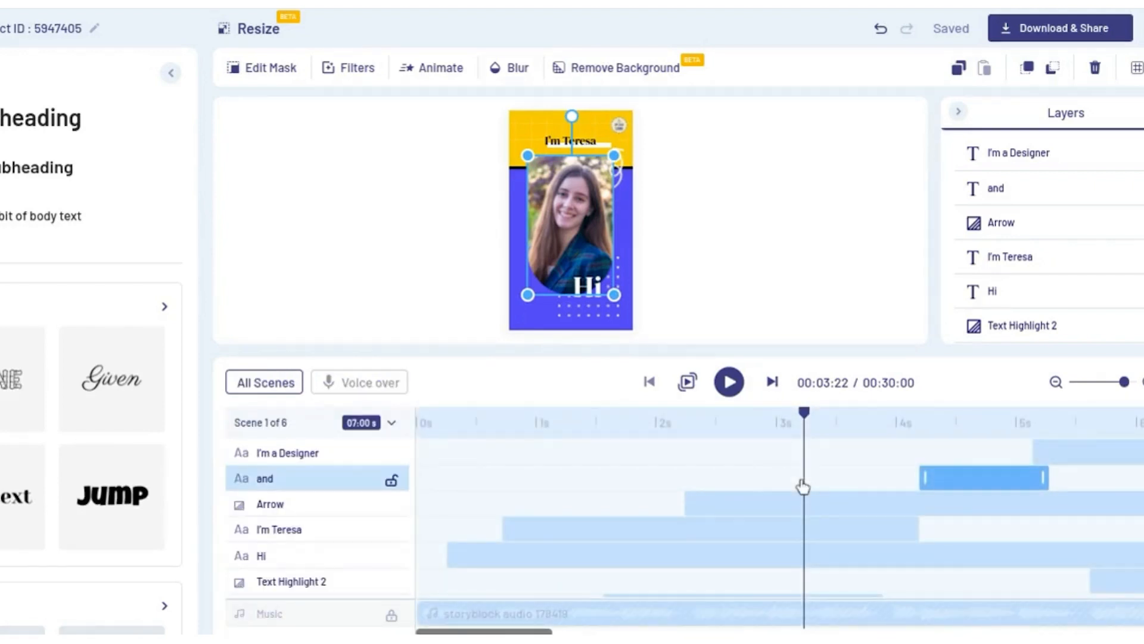
scroll(473, 453, down, 3)
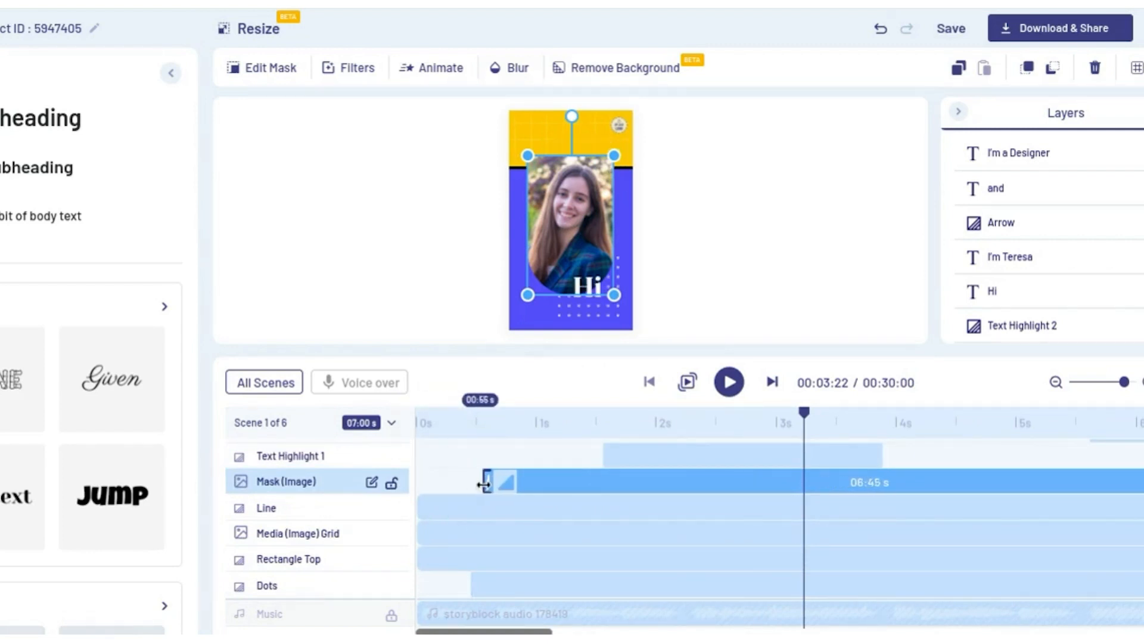
click(417, 422)
key(space)
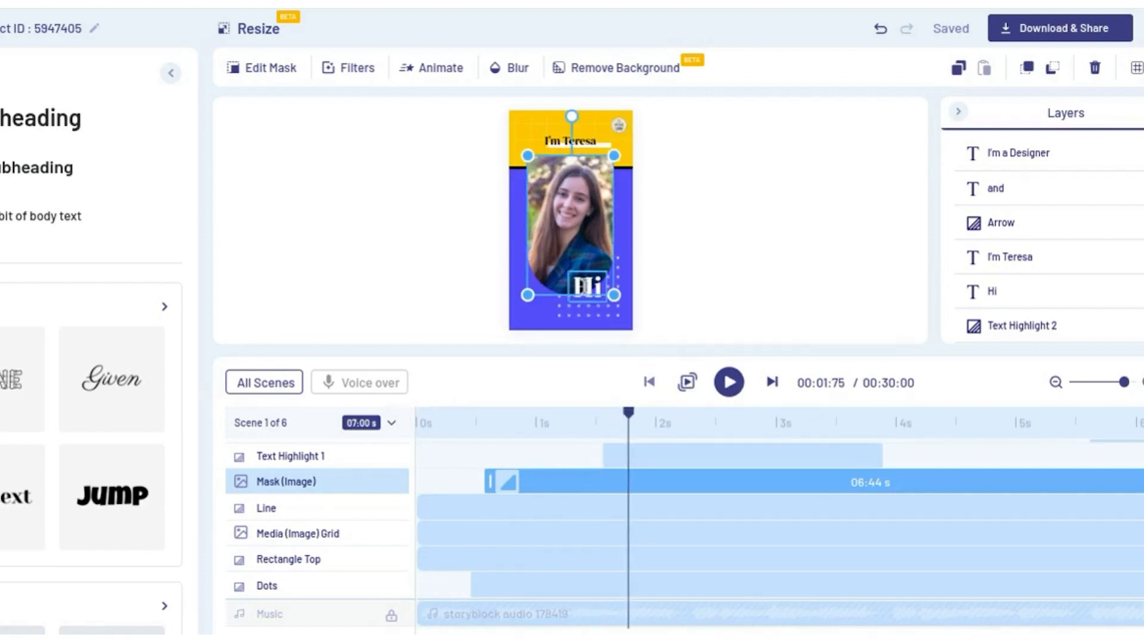
- Choose the word-by-word entrance animation effect of the "Hi" text over the portrait
click(589, 292)
click(724, 70)
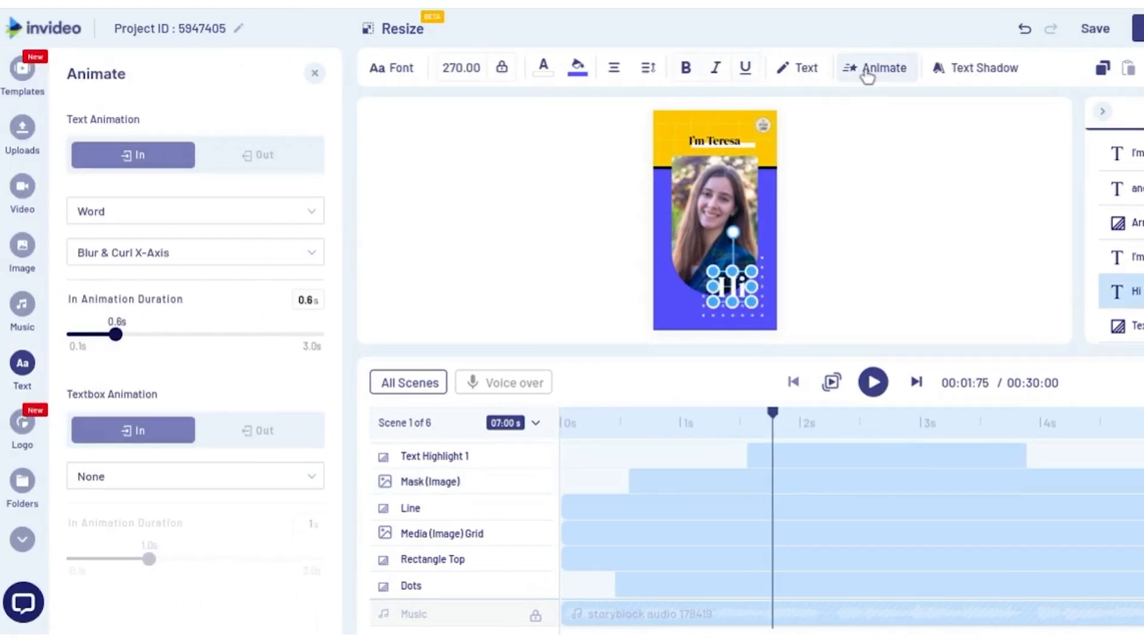
click(195, 252)
click(117, 293)
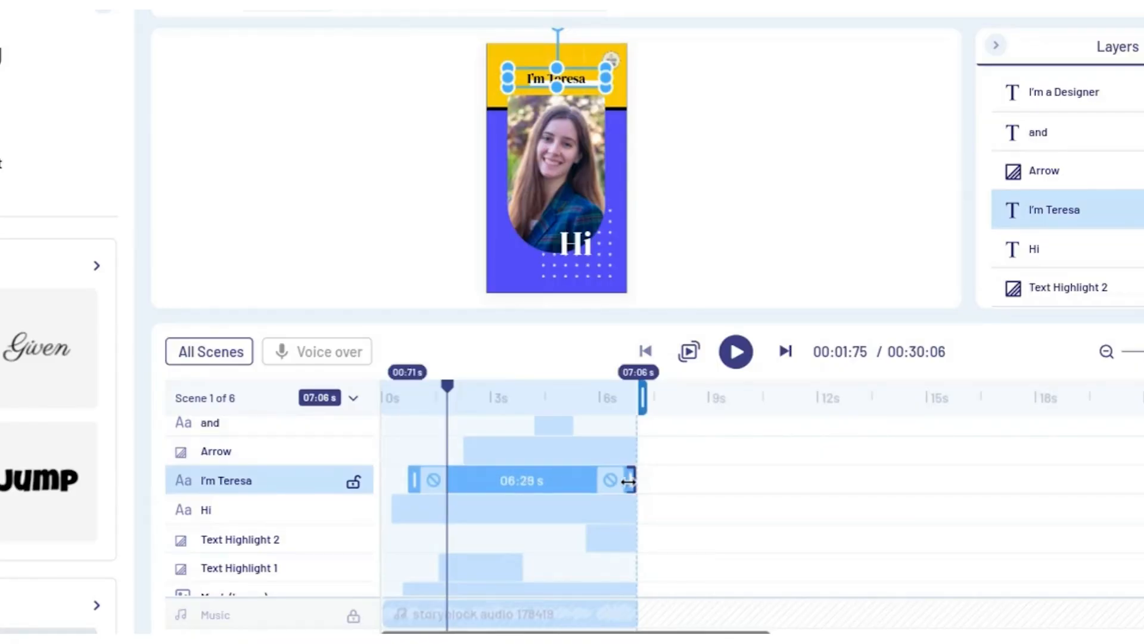
- Shorten the name heading's duration on the scene timeline and place a copy of it over the original heading
drag(629, 481, 536, 484)
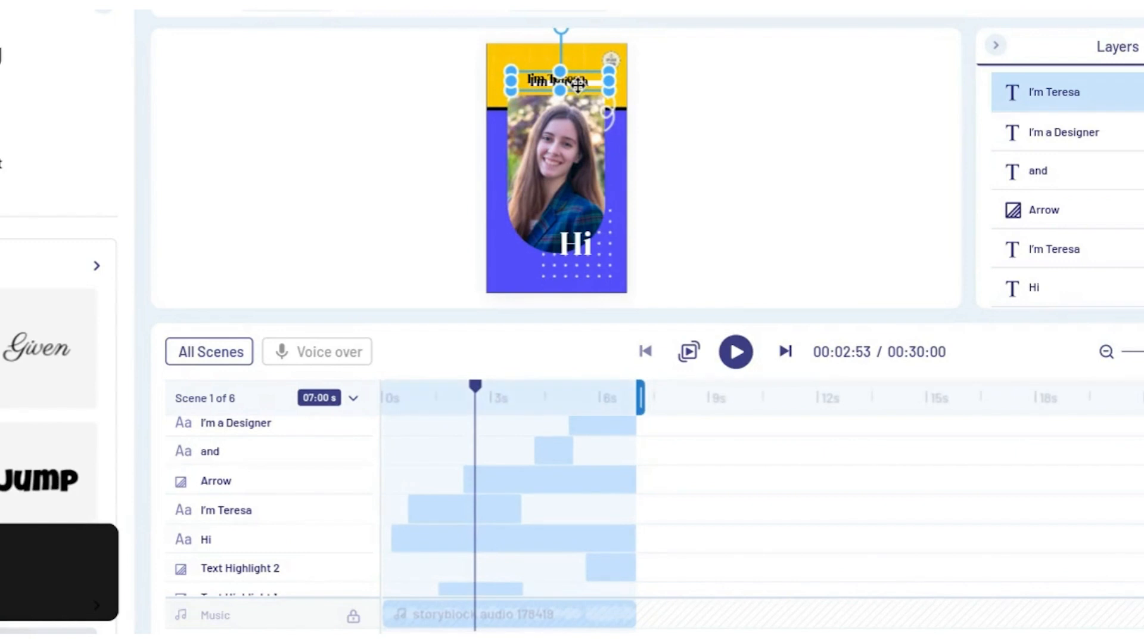
click(577, 113)
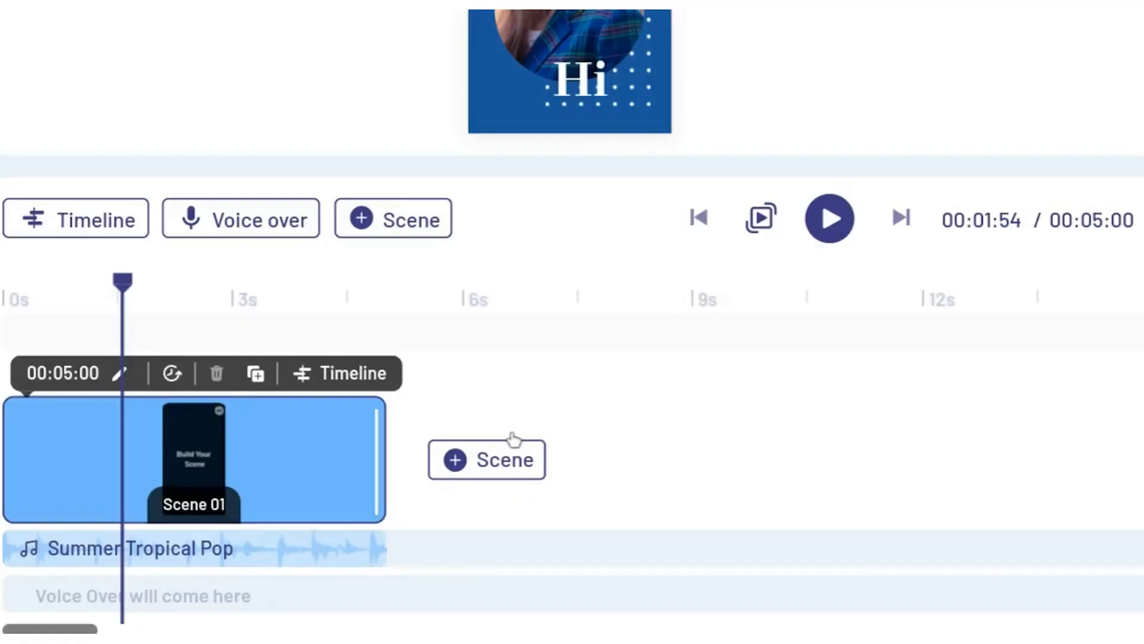
- Add a blank second scene and paste a copy of the white looped arrow from Scene 01 into it
click(502, 460)
click(493, 343)
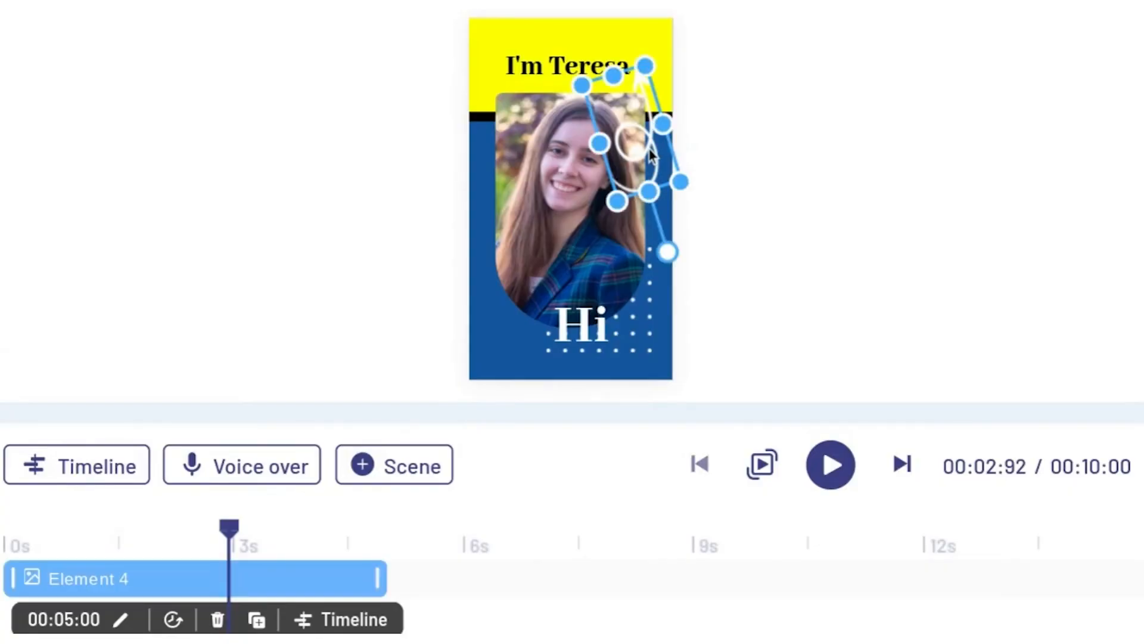
click(553, 553)
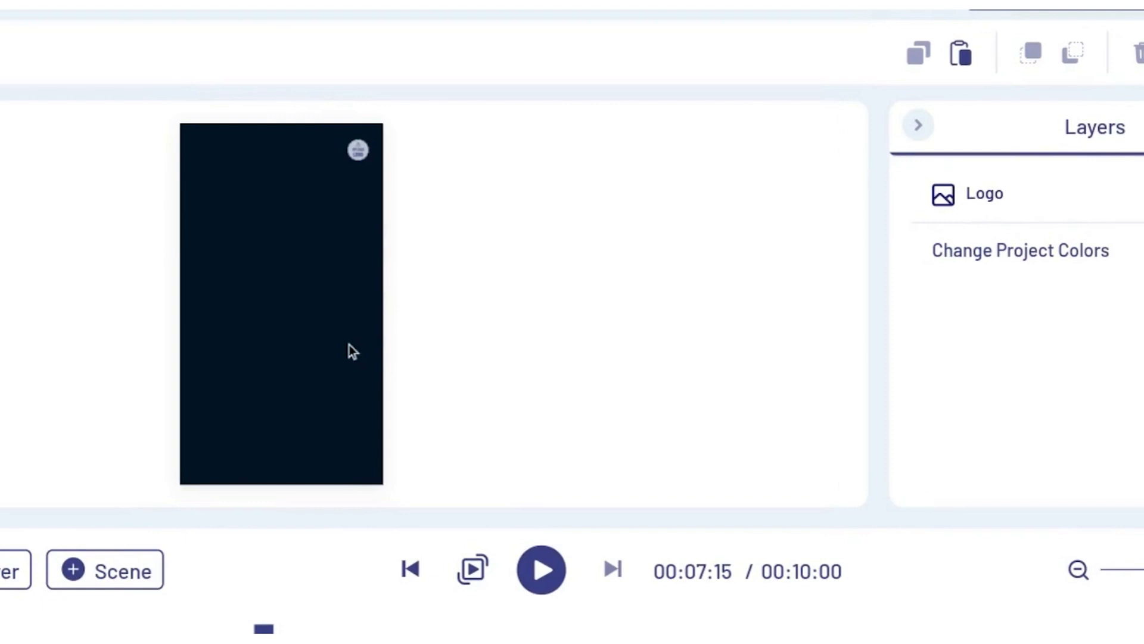
key(ctrl+v)
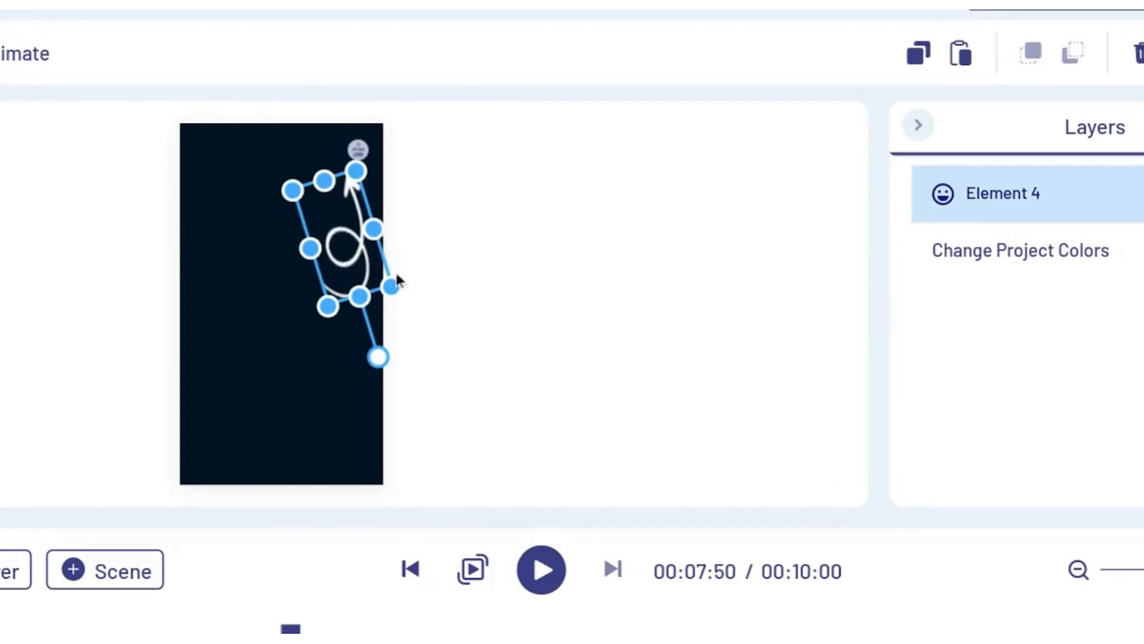
drag(397, 288, 392, 281)
click(384, 102)
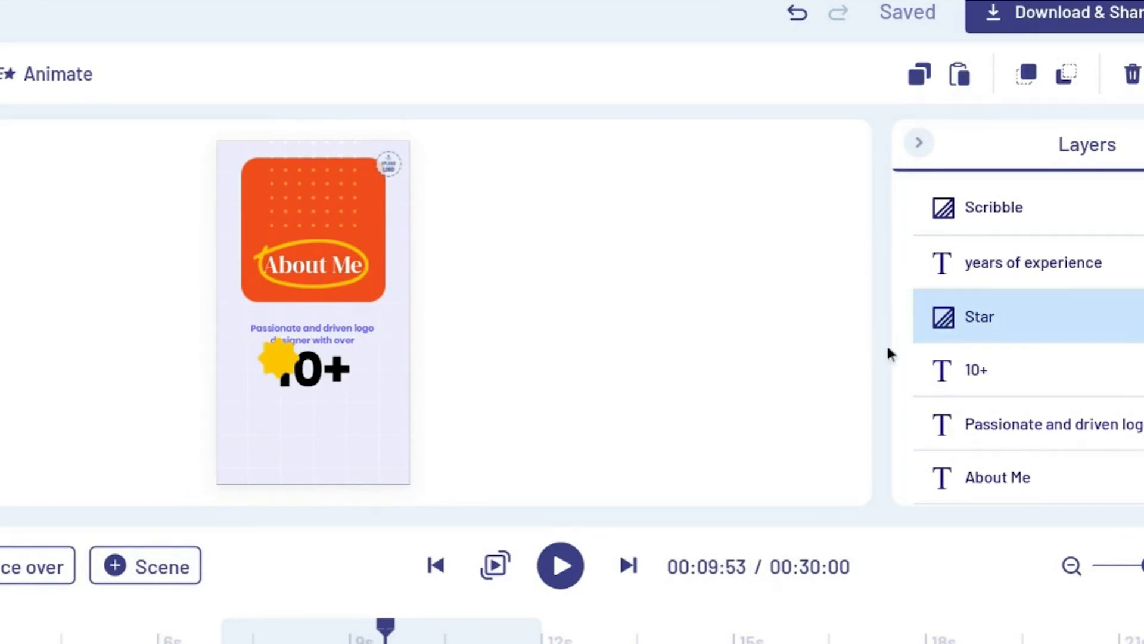
- Move the Star layer below the "10+" and "Passionate and driven logo designer with over" text layers
click(274, 361)
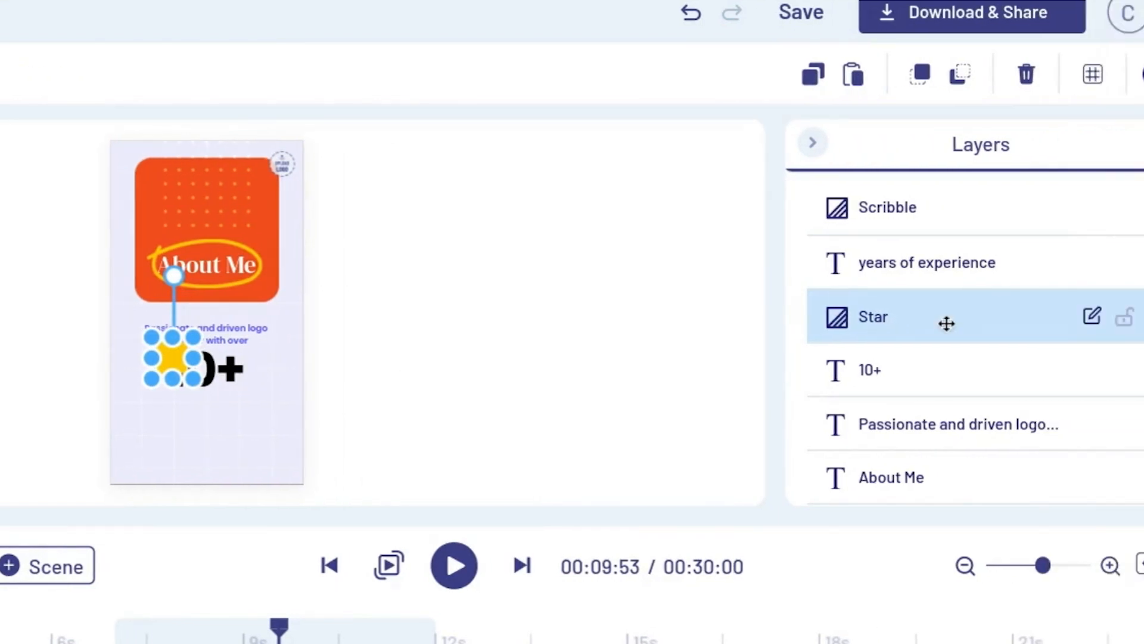
drag(912, 327, 910, 366)
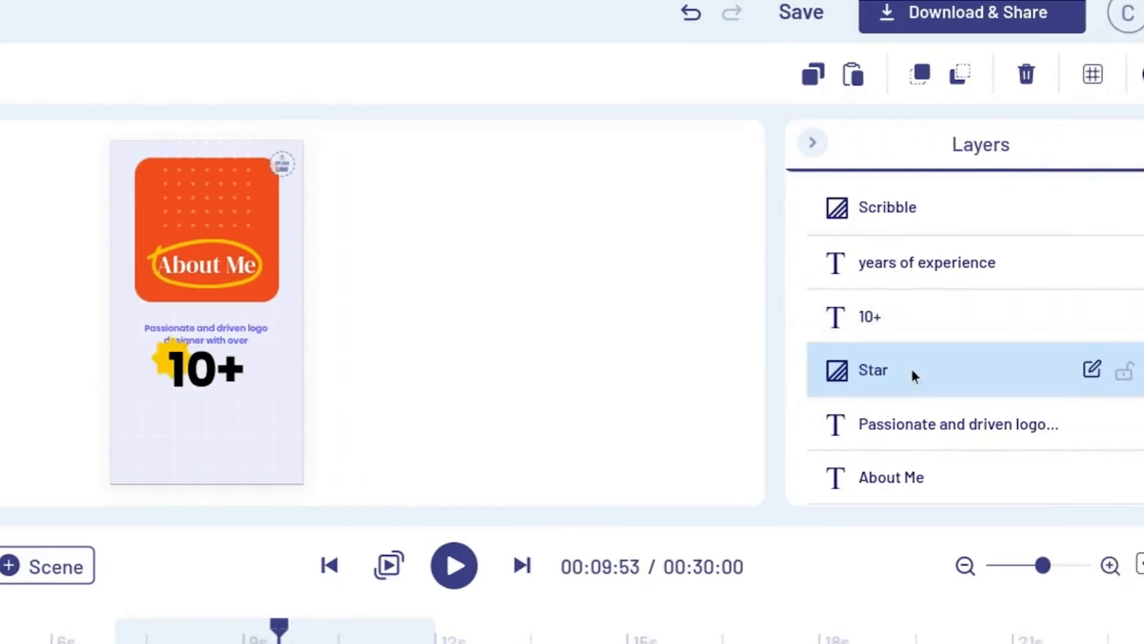
drag(910, 366, 910, 417)
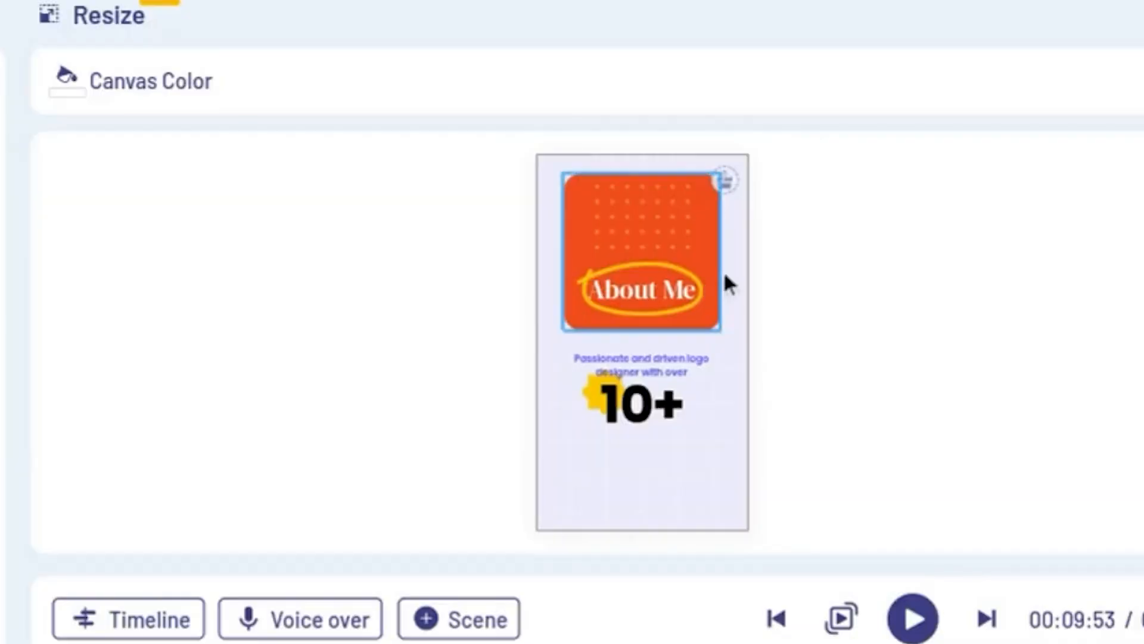
- Set the entrance animation of the orange rectangle behind "About Me" to Bubbly From Up
click(712, 253)
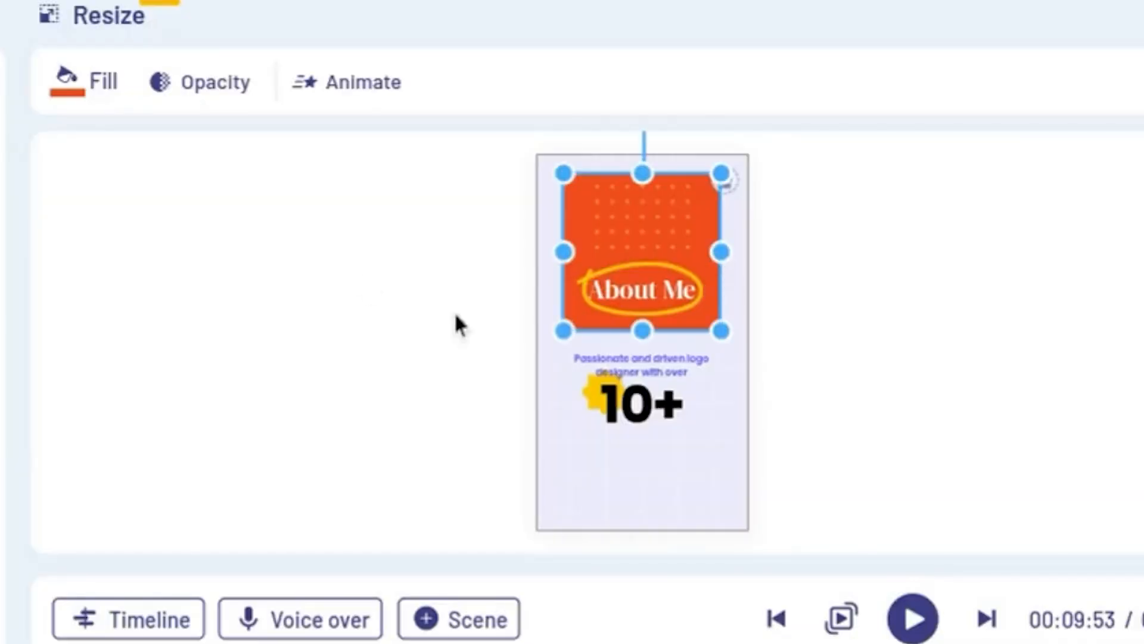
click(343, 90)
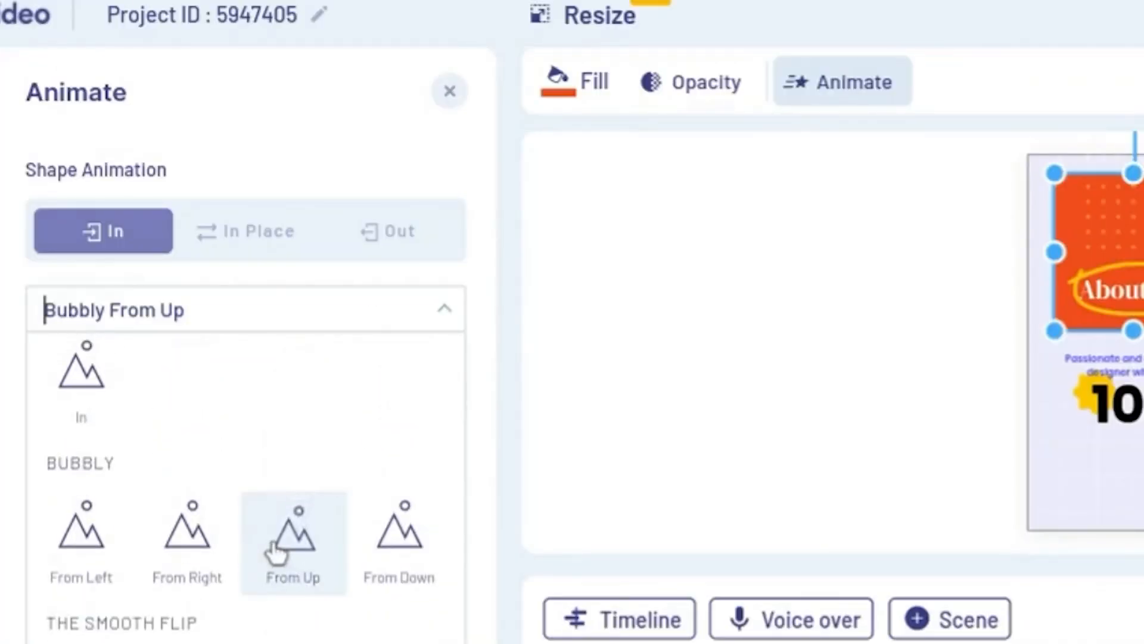
click(275, 545)
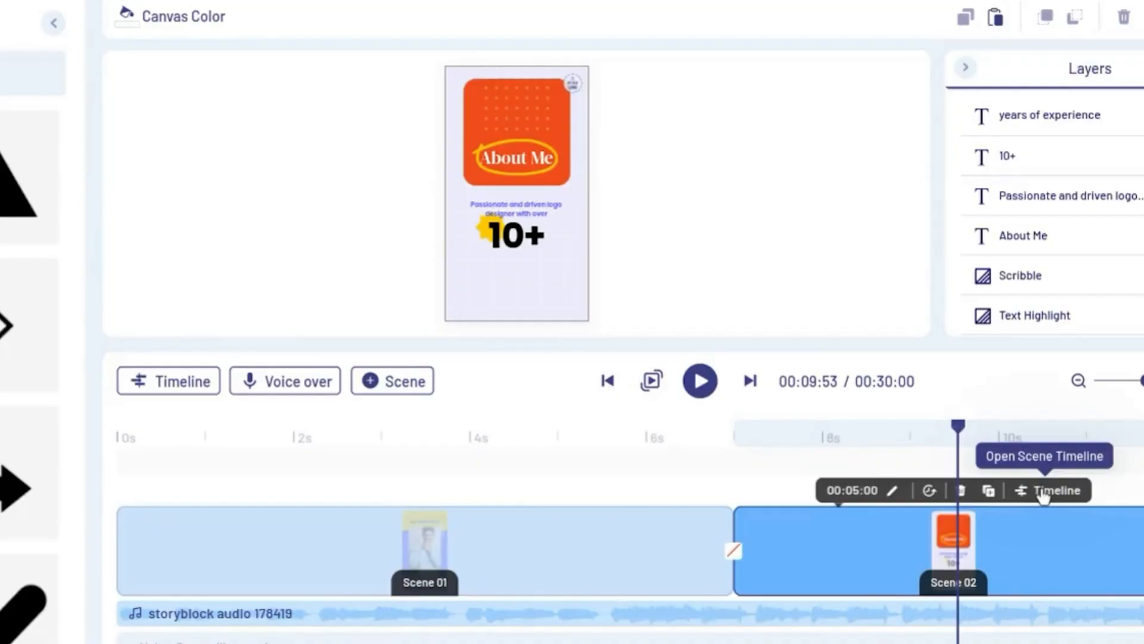
- Open Scene 02's timeline and adjust the timing of its elements
click(1053, 488)
click(454, 492)
click(448, 465)
drag(487, 490, 549, 463)
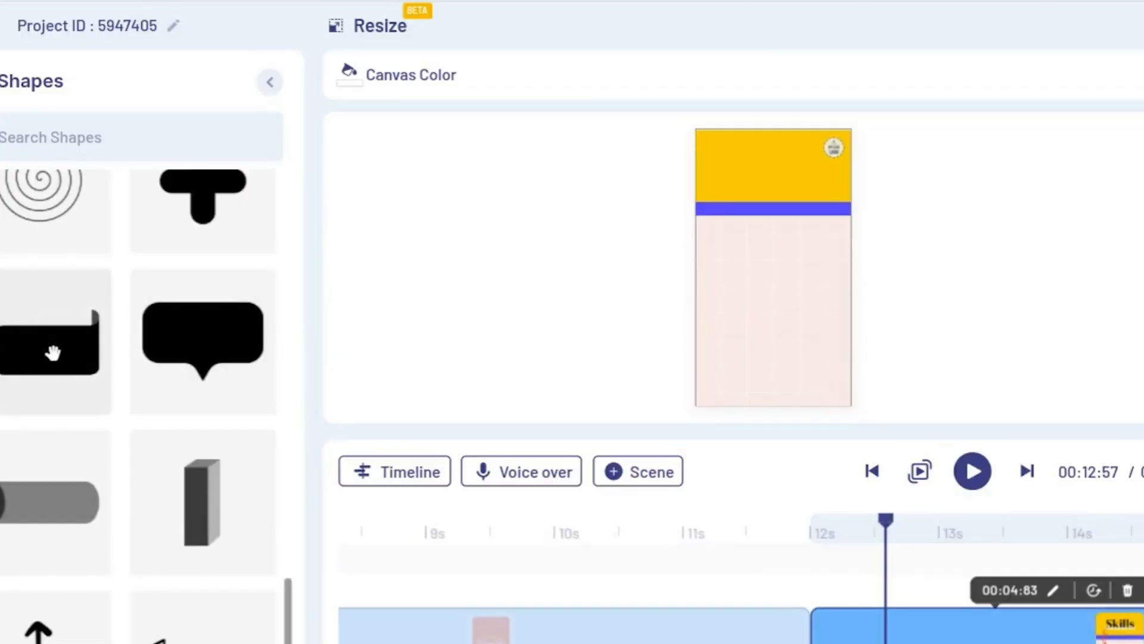
- Add the left-pointing folded tag shape to the Skills scene, place it below the purple bar, and open its fill color
click(53, 353)
drag(737, 302, 715, 327)
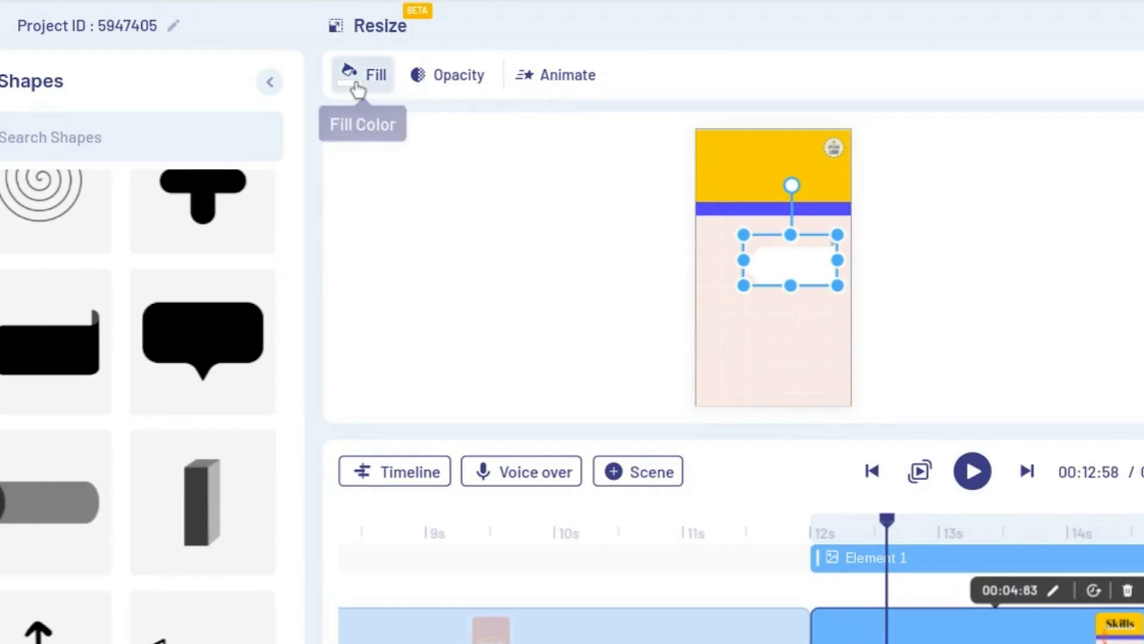
click(358, 88)
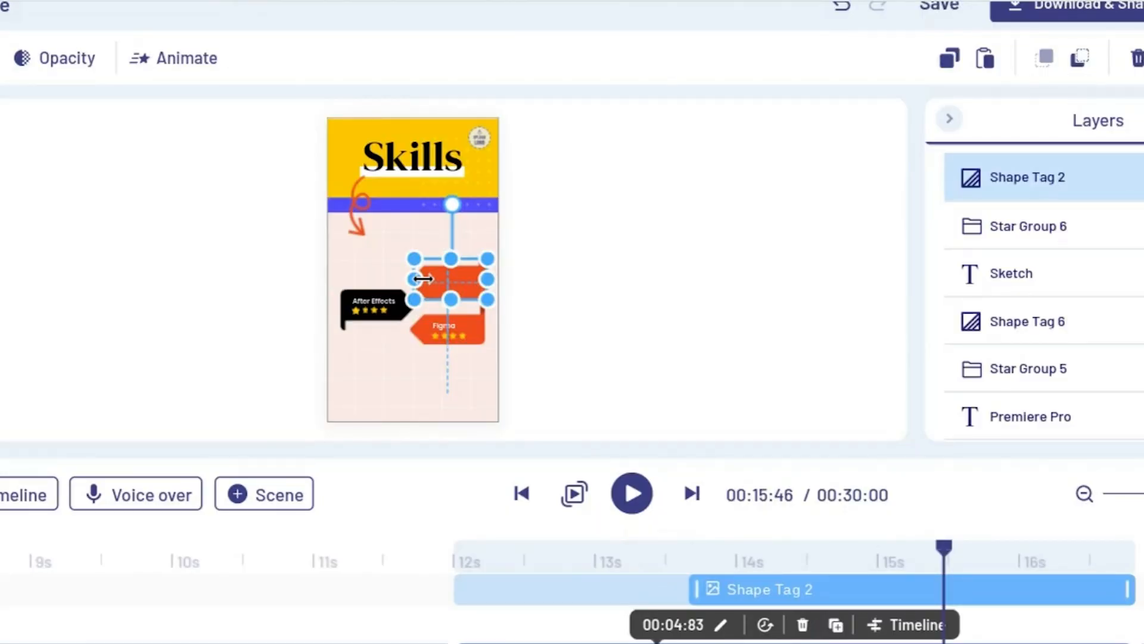
- Rotate the black After Effects tag so that it lies level and points right toward the orange tags
click(345, 303)
drag(379, 383, 376, 360)
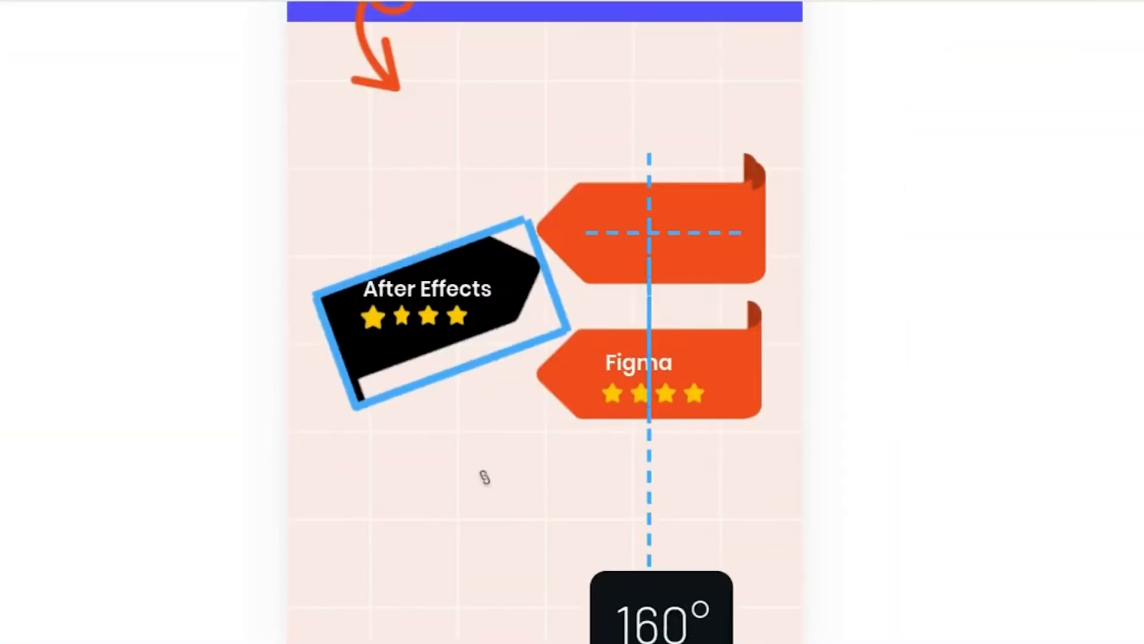
drag(431, 464, 437, 464)
click(901, 234)
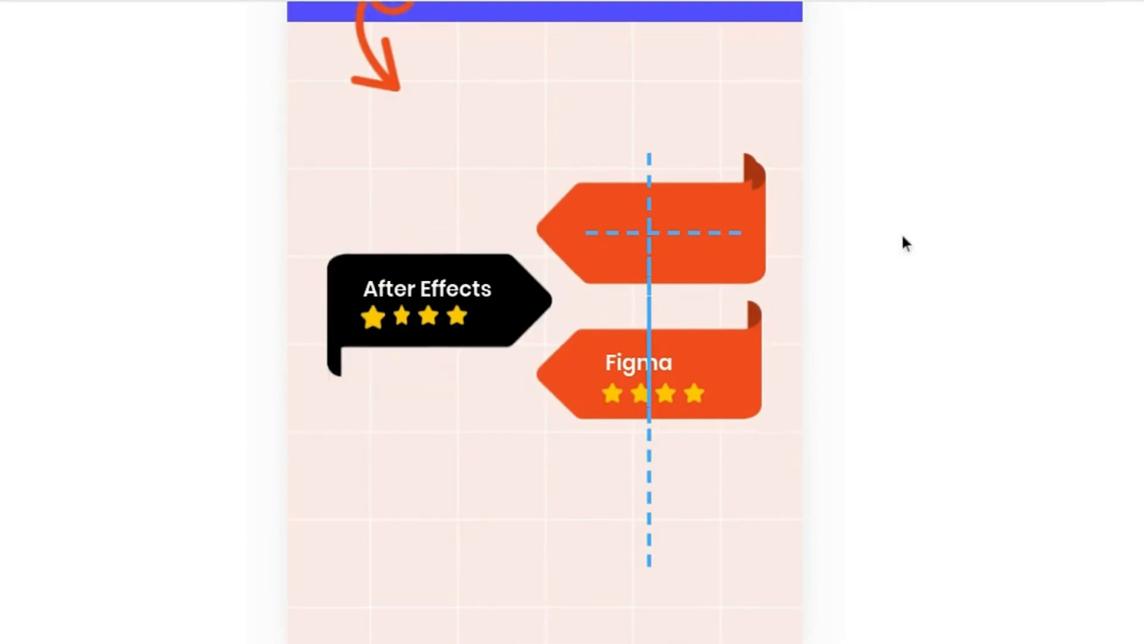
drag(422, 297, 423, 296)
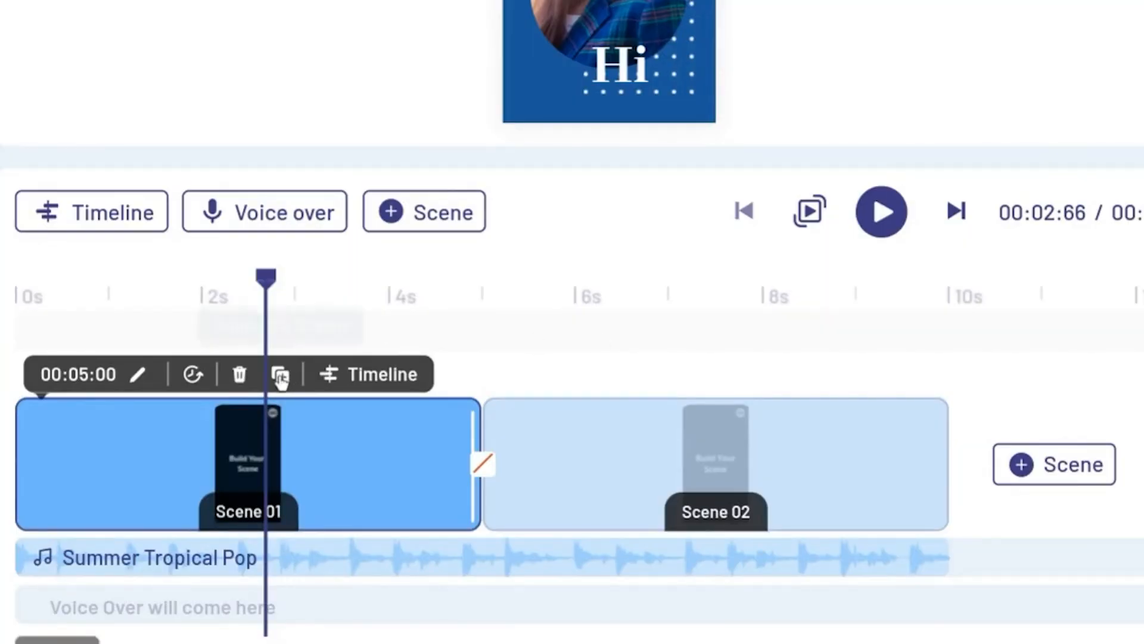
- Duplicate Scene 01
click(280, 375)
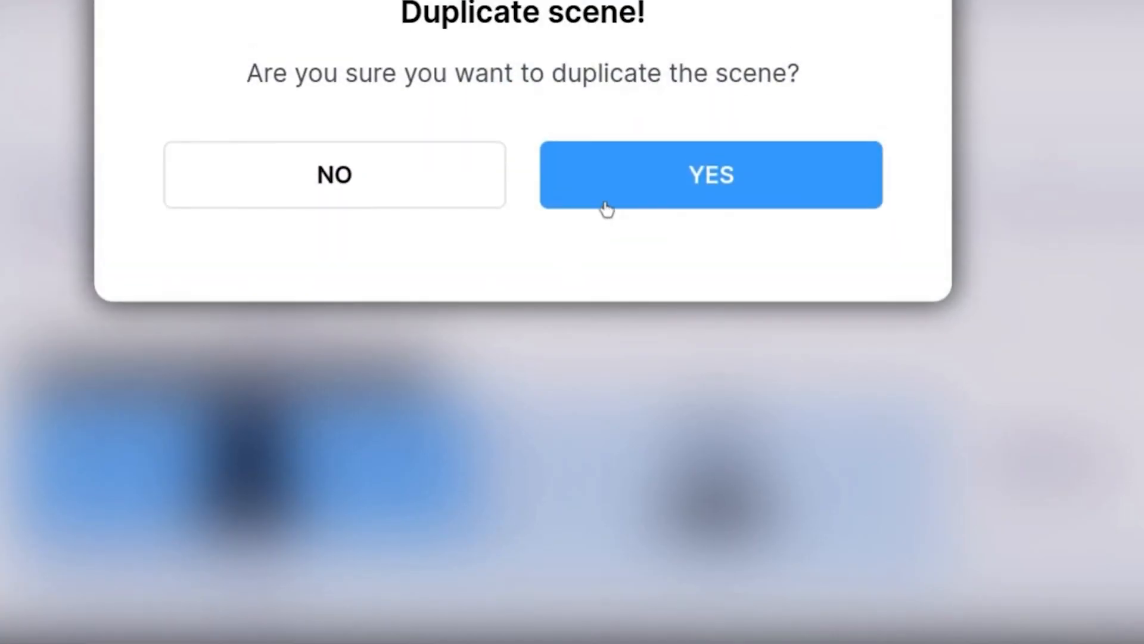
click(606, 208)
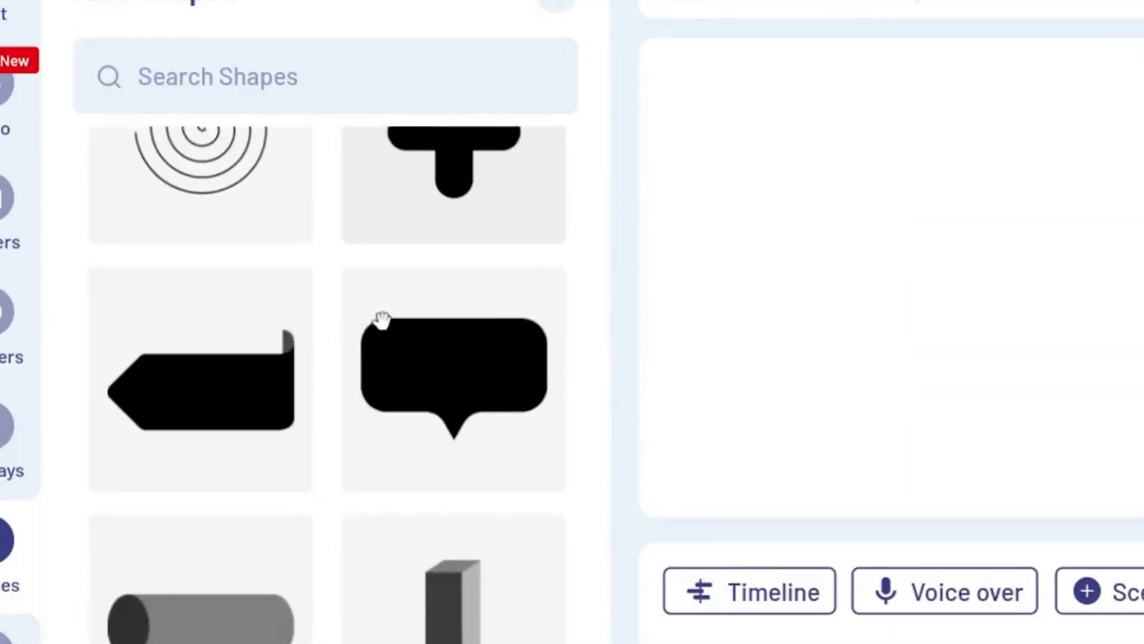
- Add the rounded speech bubble shape to the scene
scroll(391, 320, down, 2)
click(479, 281)
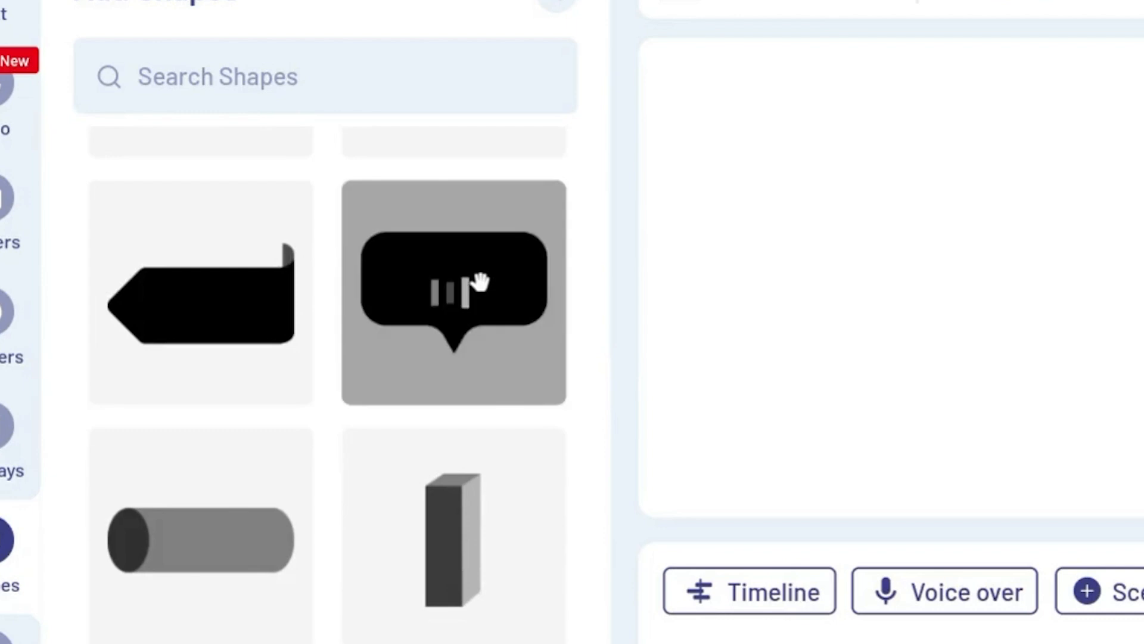